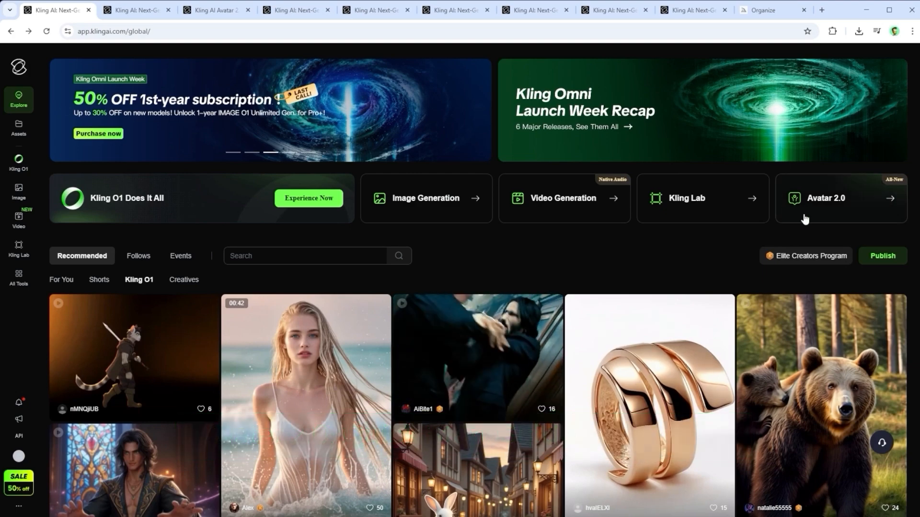
Examine the Avatar 2.0 page and its user guide, covering the showcases for long videos, hand movements and action quality
left_click(137, 10)
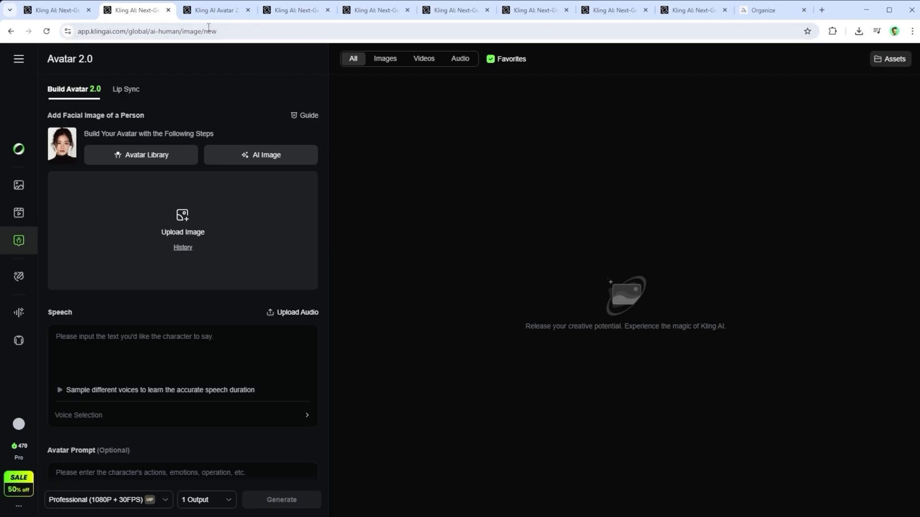
left_click(211, 10)
scroll(502, 214, "down", 2)
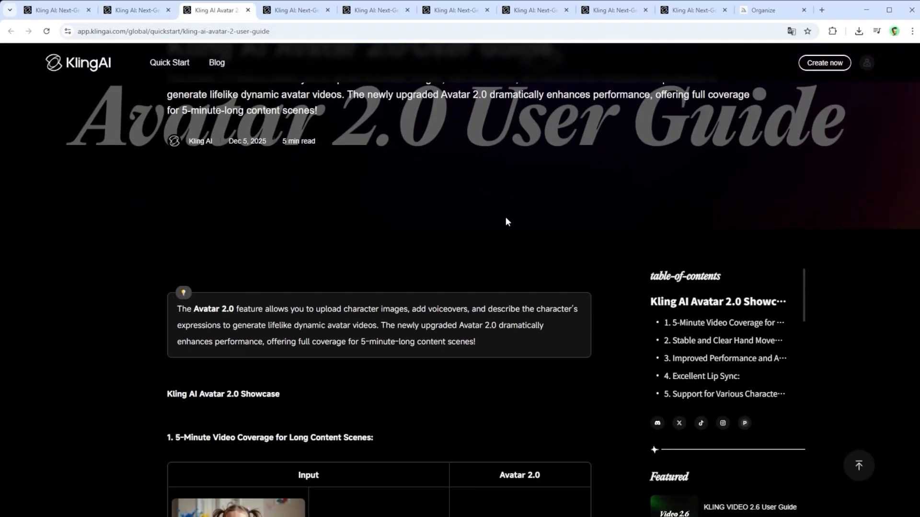
scroll(527, 230, "down", 4)
scroll(611, 264, "down", 5)
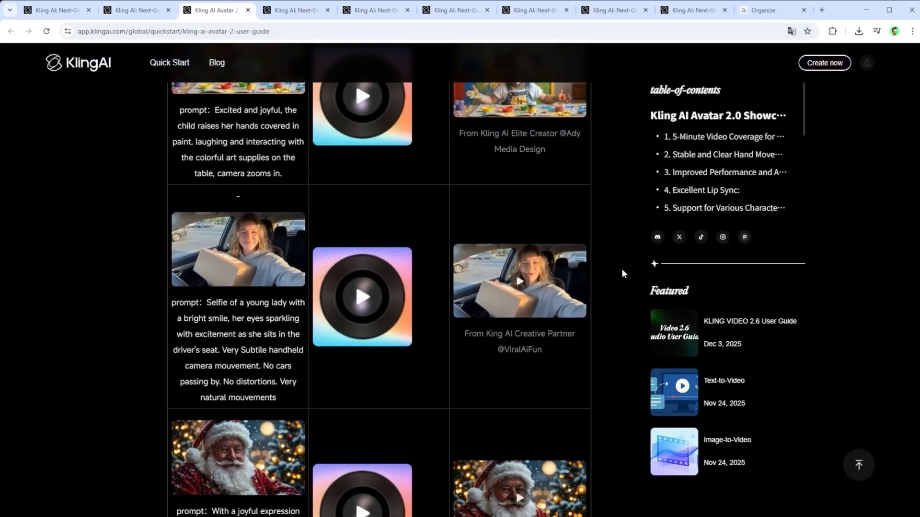
scroll(622, 274, "down", 3)
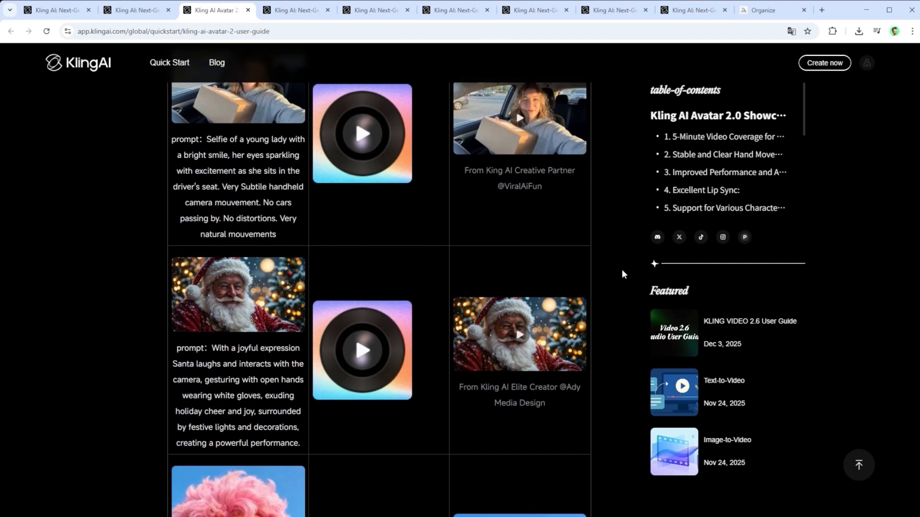
scroll(622, 273, "down", 3)
scroll(622, 275, "down", 1)
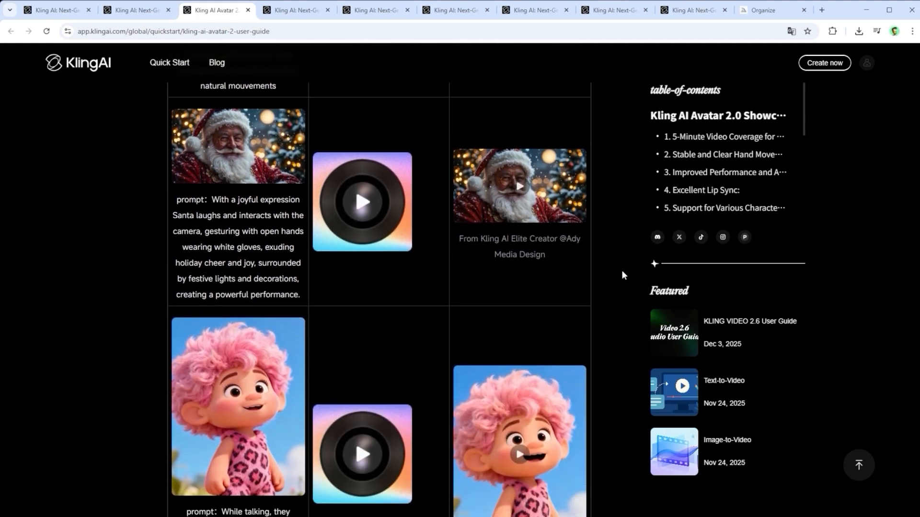
scroll(622, 275, "down", 2)
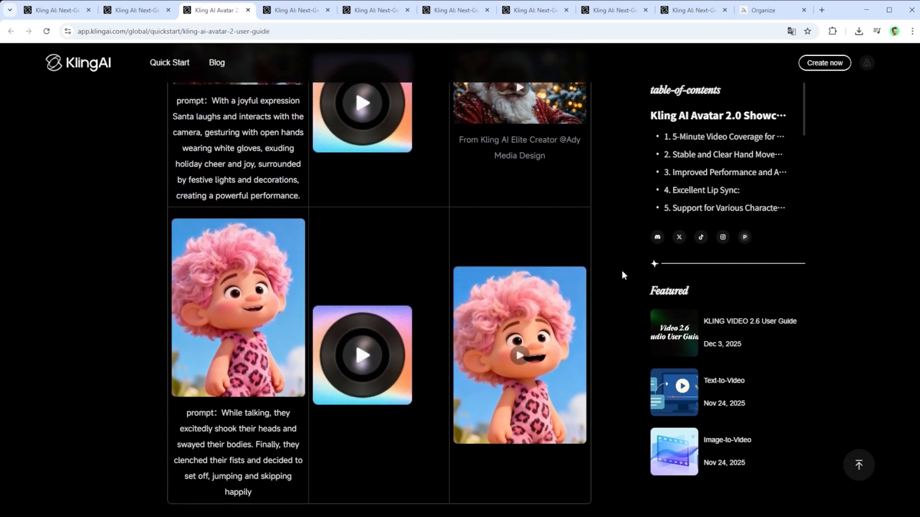
scroll(622, 271, "down", 10)
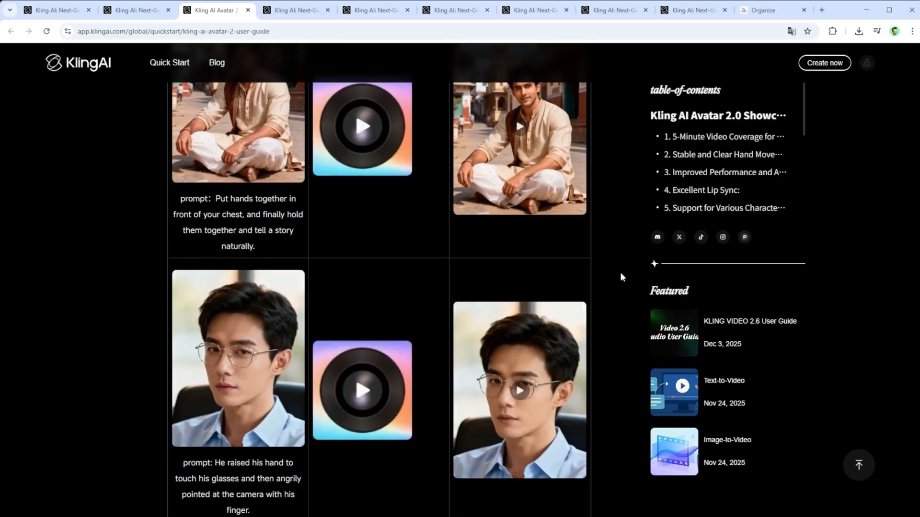
scroll(620, 273, "down", 4)
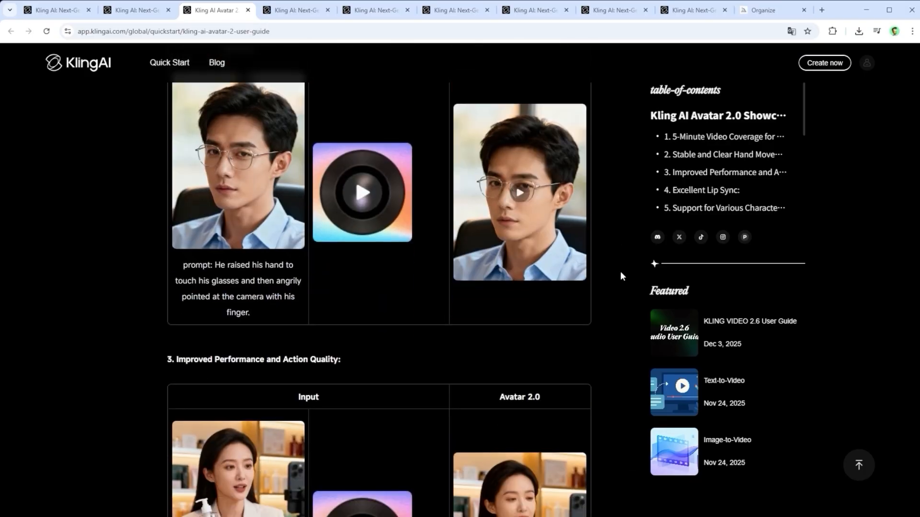
scroll(620, 271, "down", 2)
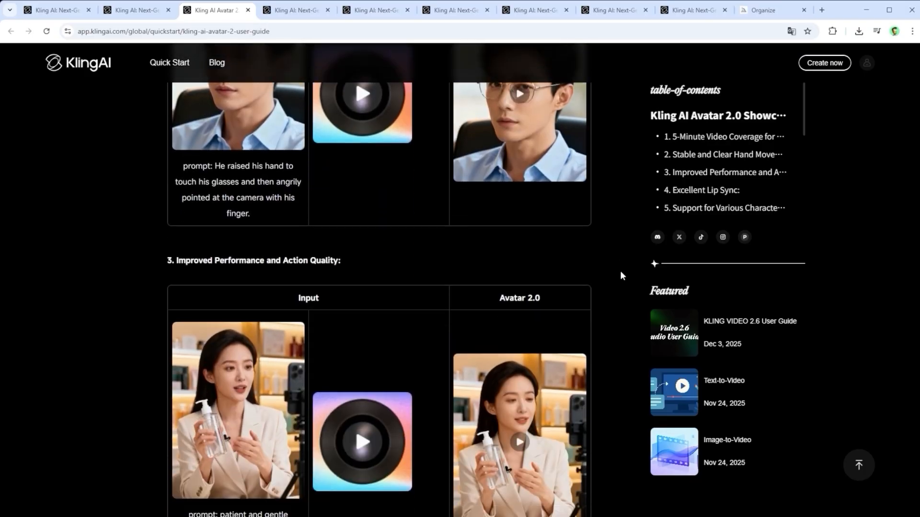
scroll(620, 271, "down", 4)
Try the Explainer, Live stream Sales and Customer Service prompt hints in the AI Image generator, and close it without generating
left_click(290, 15)
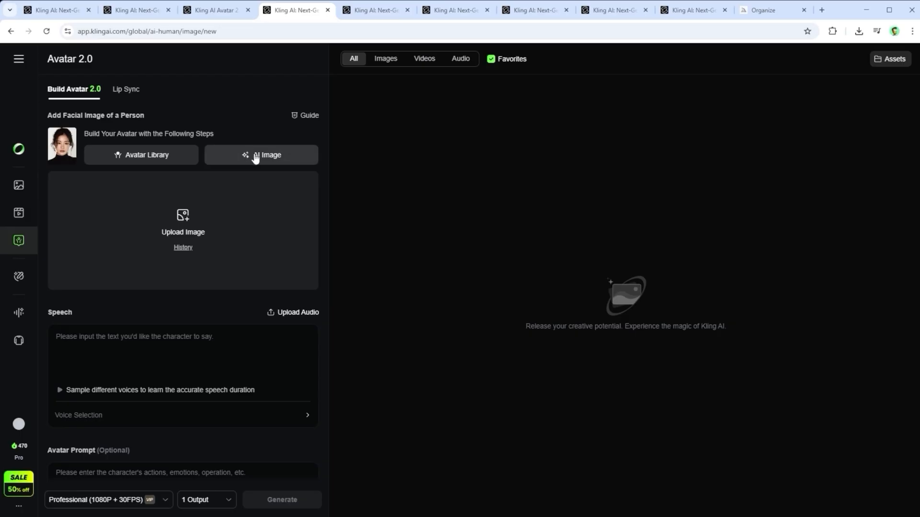
left_click(259, 157)
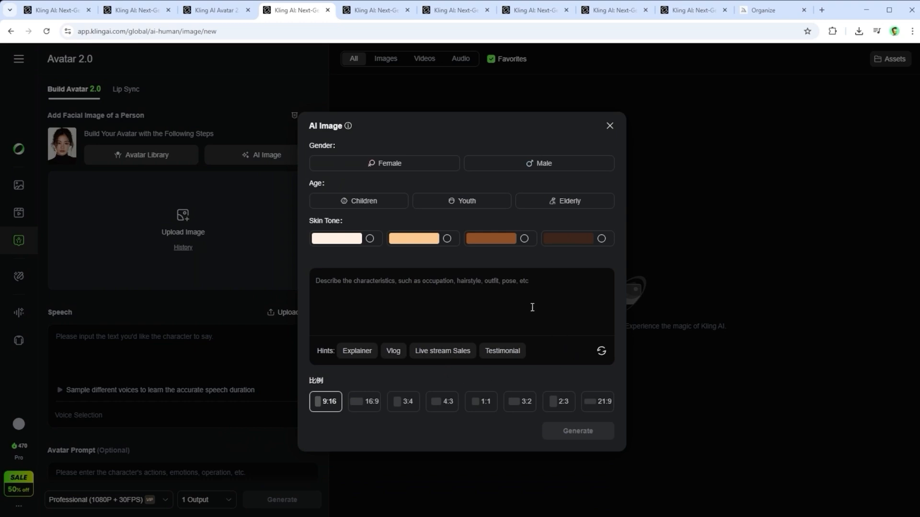
left_click(312, 200)
left_click(355, 351)
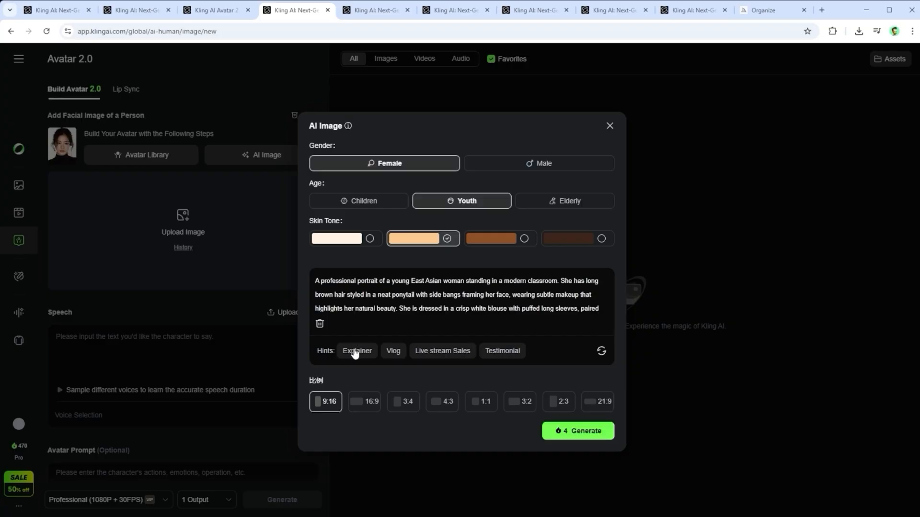
left_click(451, 353)
left_click(601, 351)
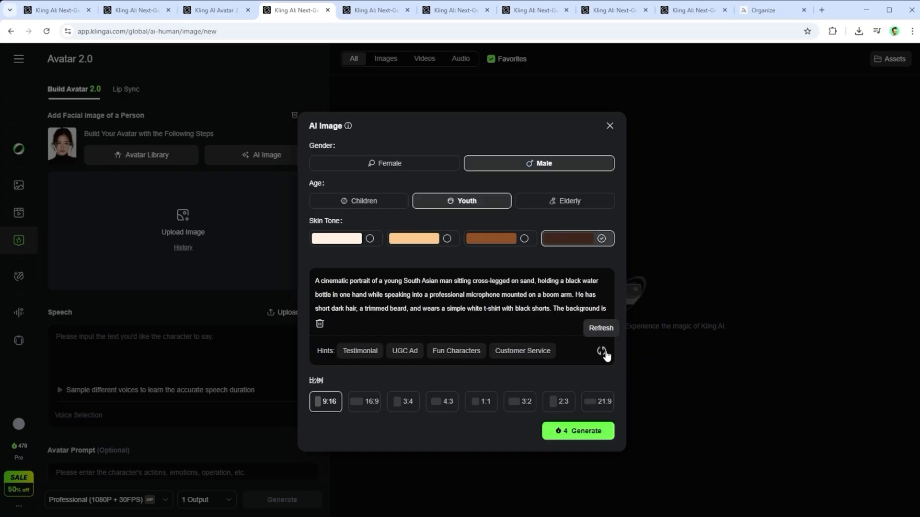
left_click(540, 356)
left_click(377, 13)
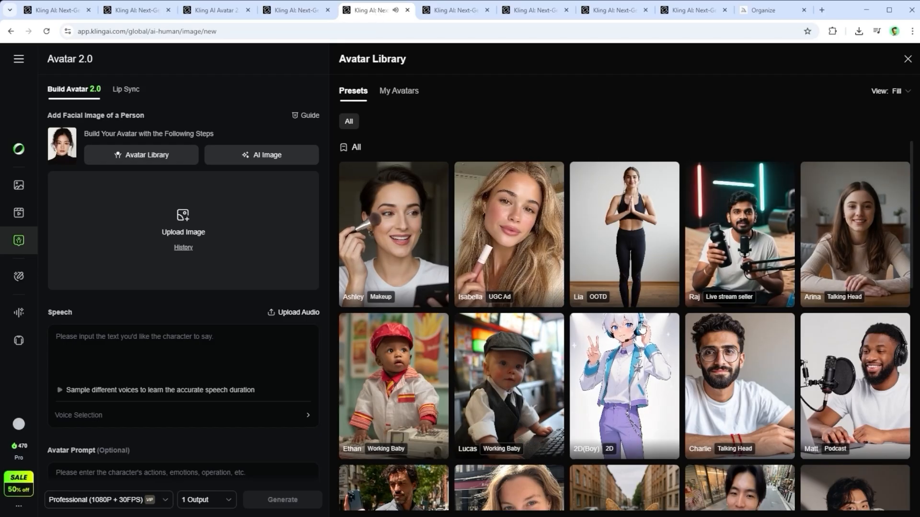
left_click(450, 12)
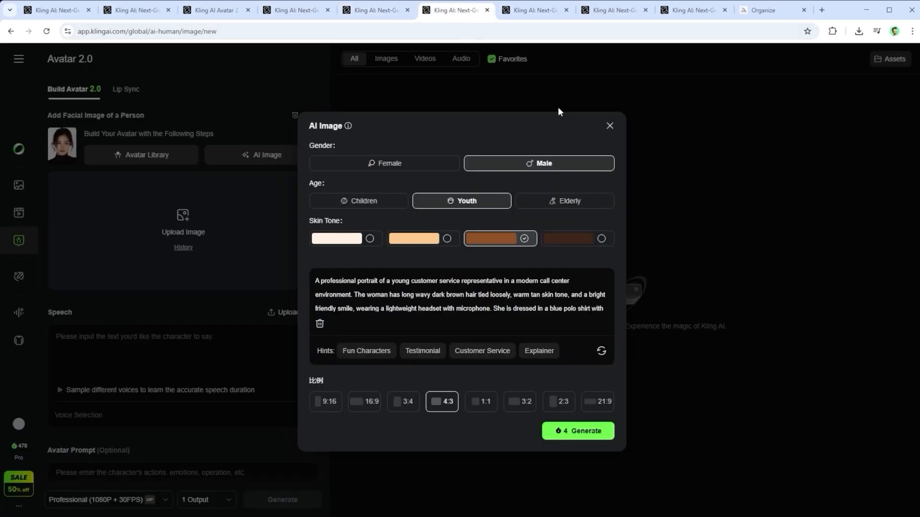
left_click(609, 127)
Generate 16:9 AI images of a weathered female pirate with a cheek tattoo and salt-stained red coat before a dark stone wall
left_click(274, 155)
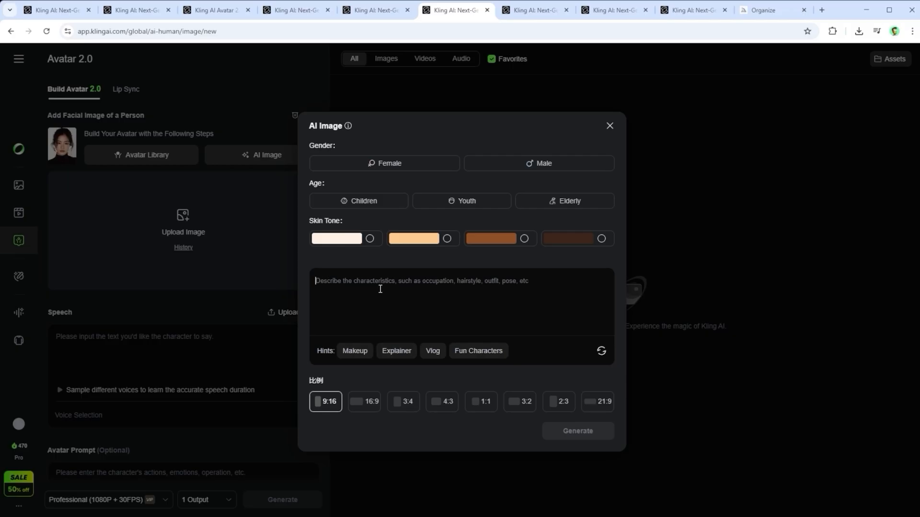
key("ctrl+v")
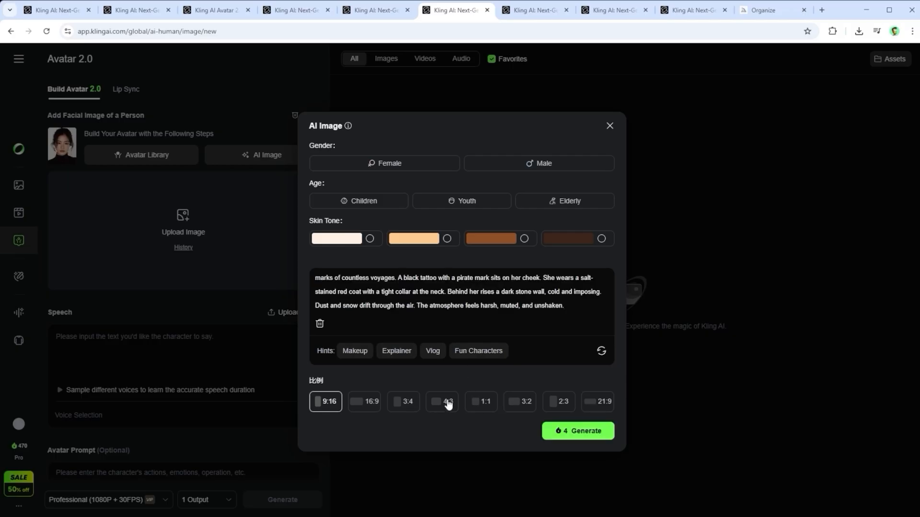
left_click(365, 403)
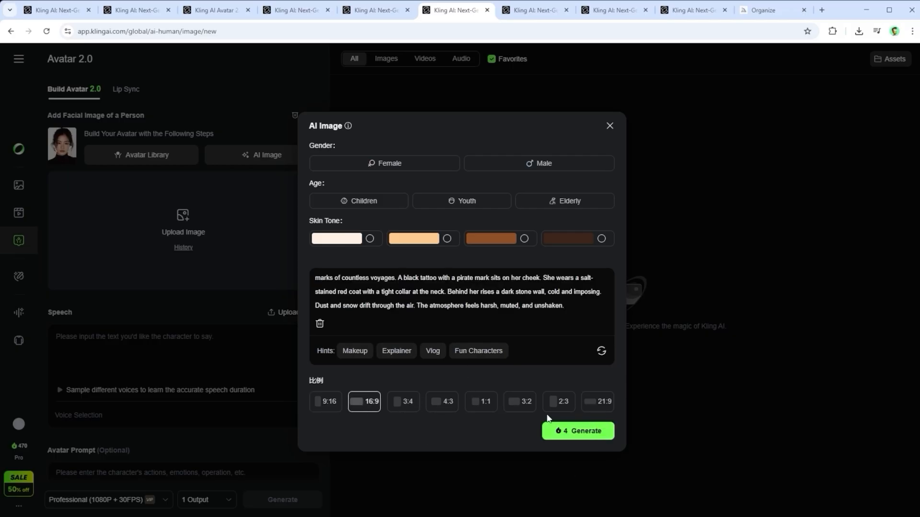
left_click(527, 16)
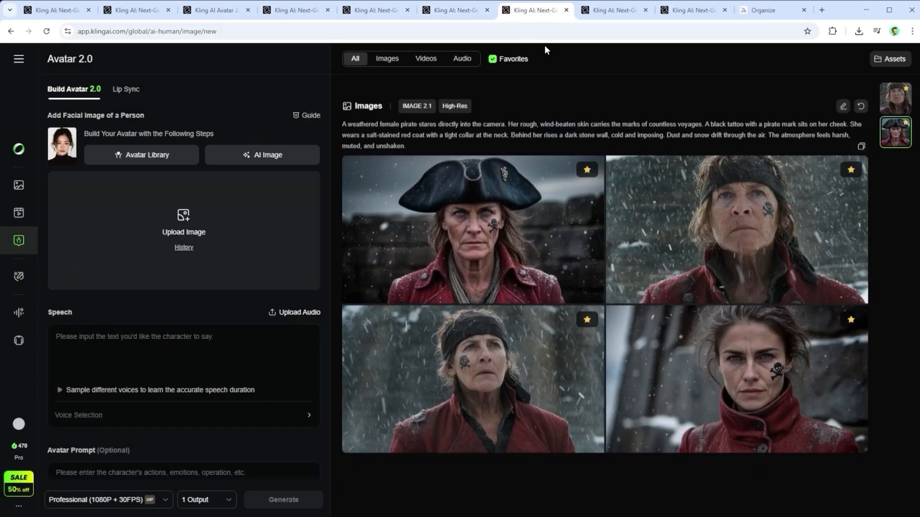
Upscale the first-row generated image of the female pirate wearing a headscarf
mouse_move(689, 201)
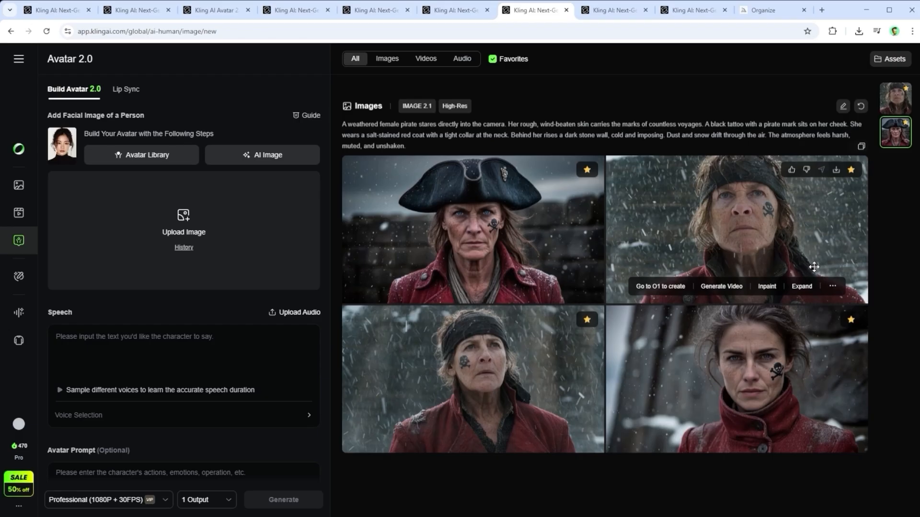
left_click(832, 287)
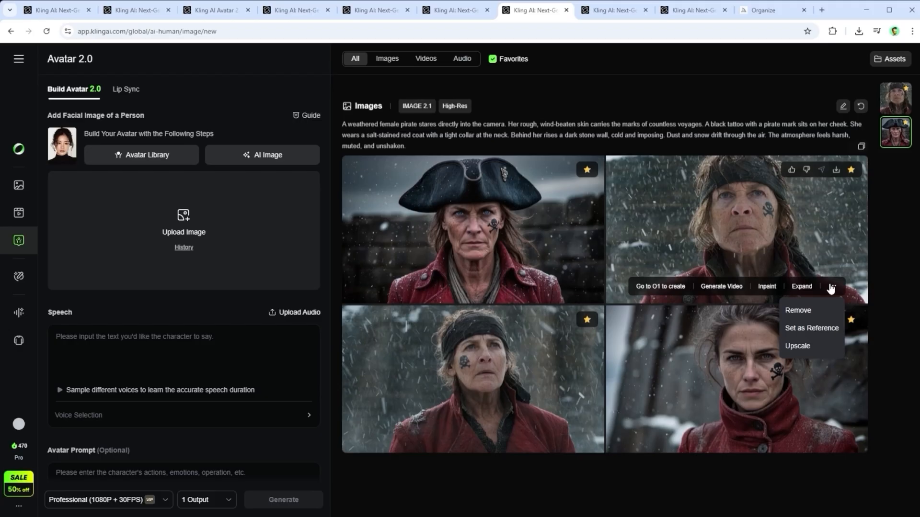
left_click(797, 346)
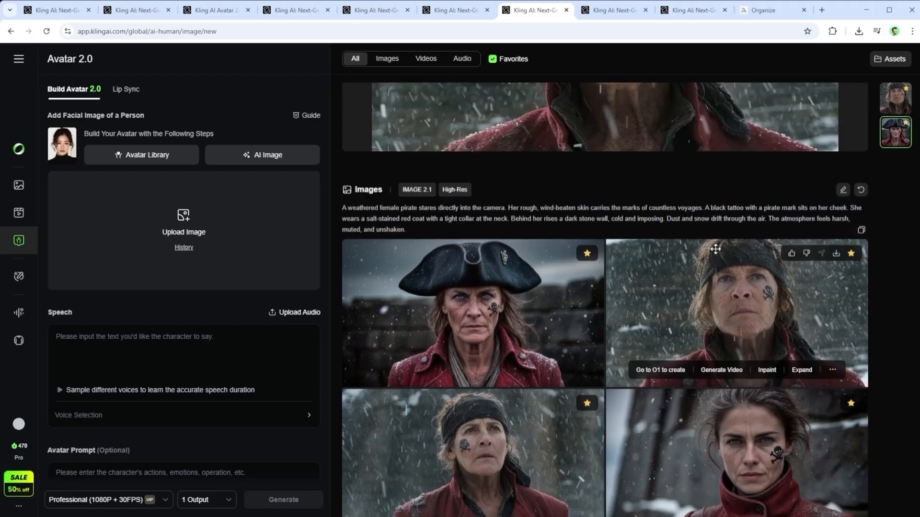
scroll(715, 249, "up", 4)
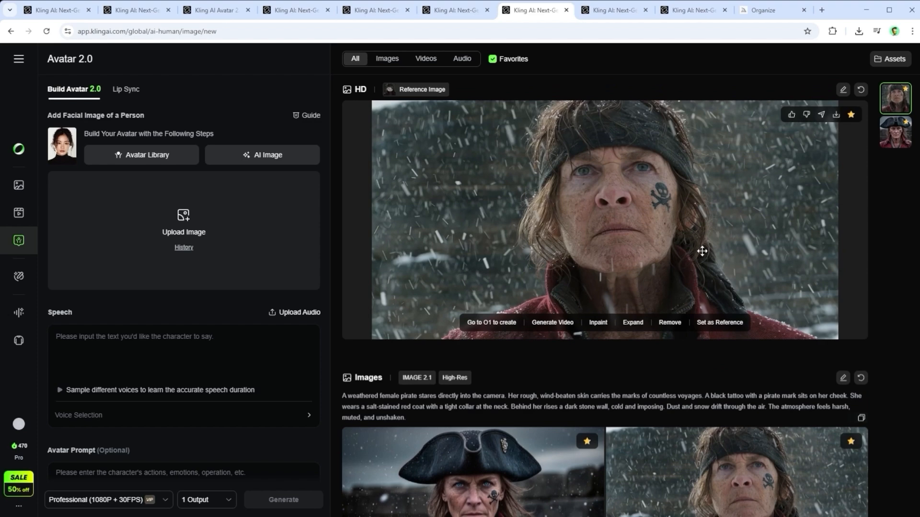
Upload the desert warrior picture as the avatar's facial image, and open the history of created images for selection
left_click(57, 10)
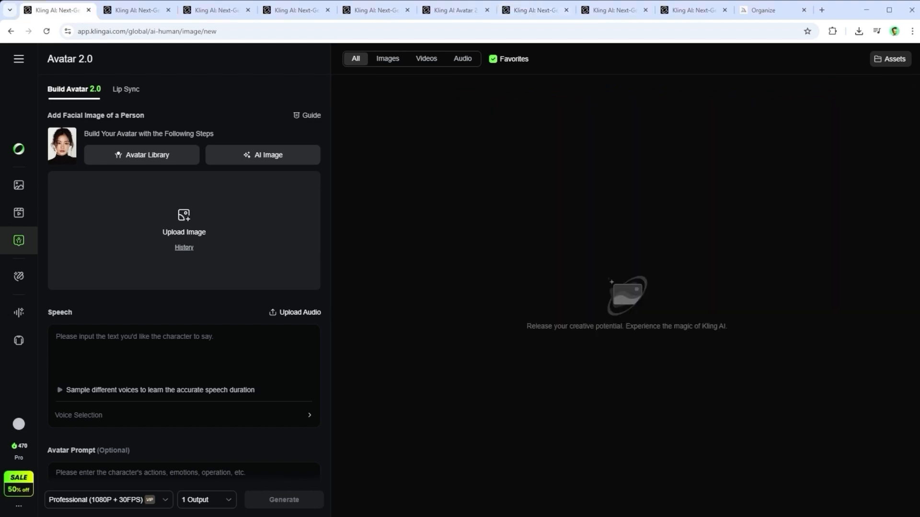
left_click(191, 233)
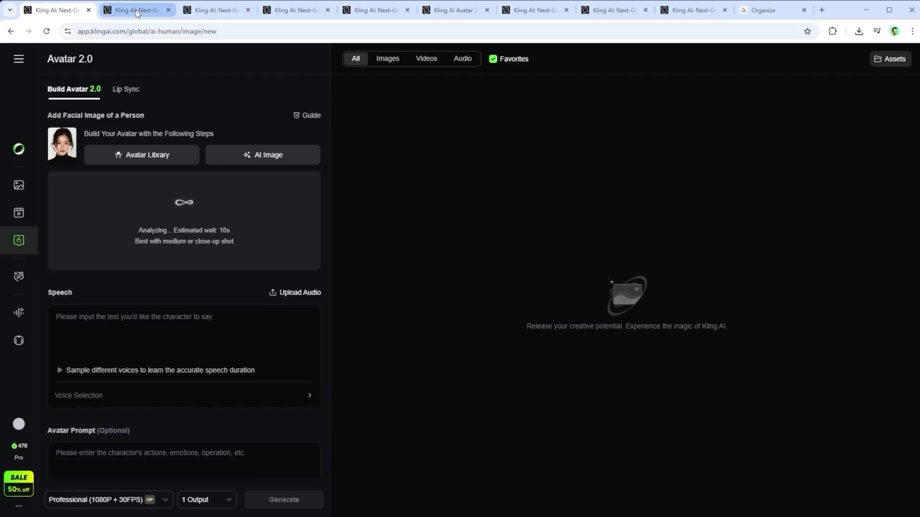
left_click(137, 11)
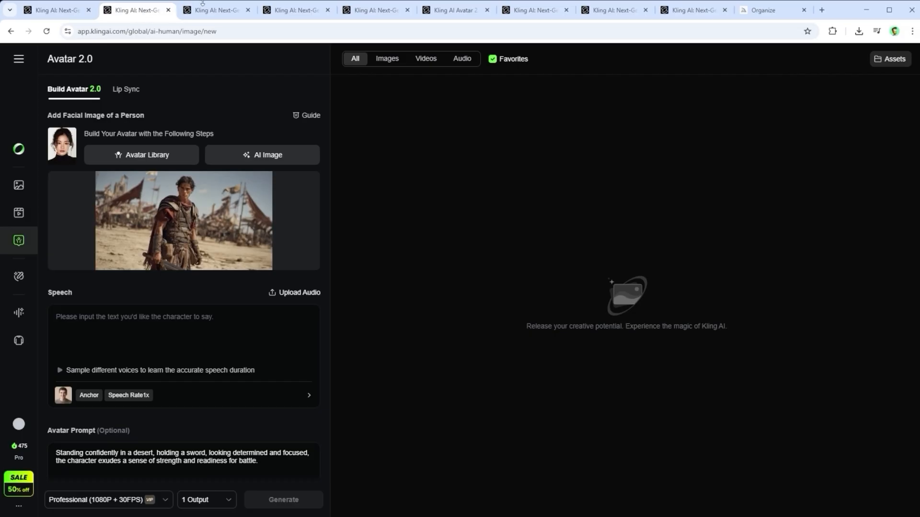
left_click(210, 9)
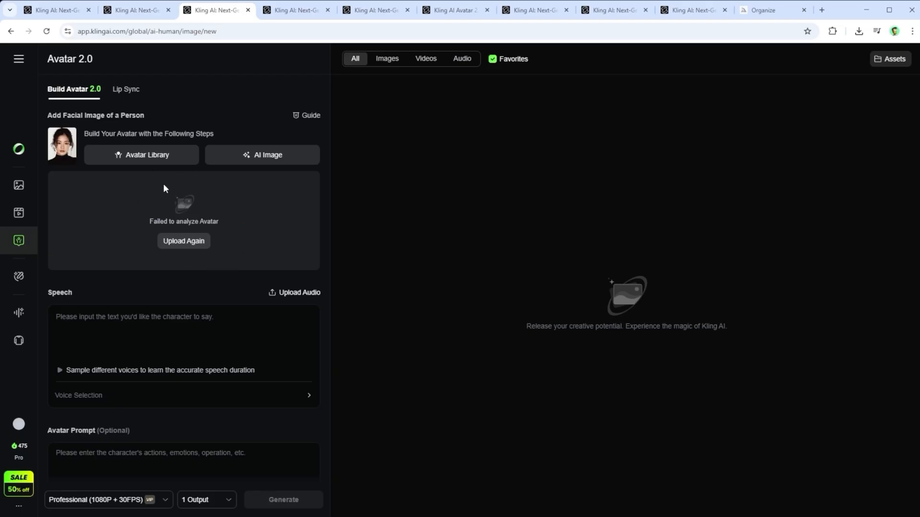
left_click(295, 10)
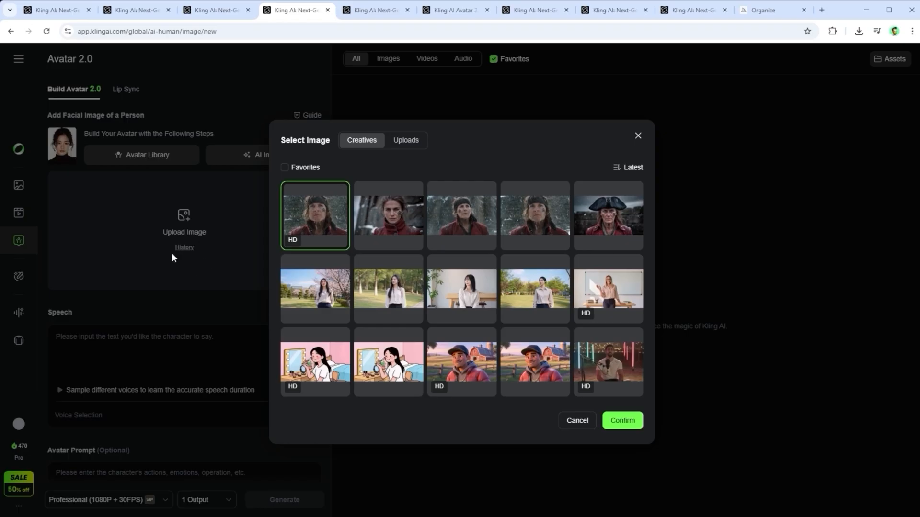
Examine the Avatar Library's preset avatars and the custom ones saved under My Avatars
left_click(73, 14)
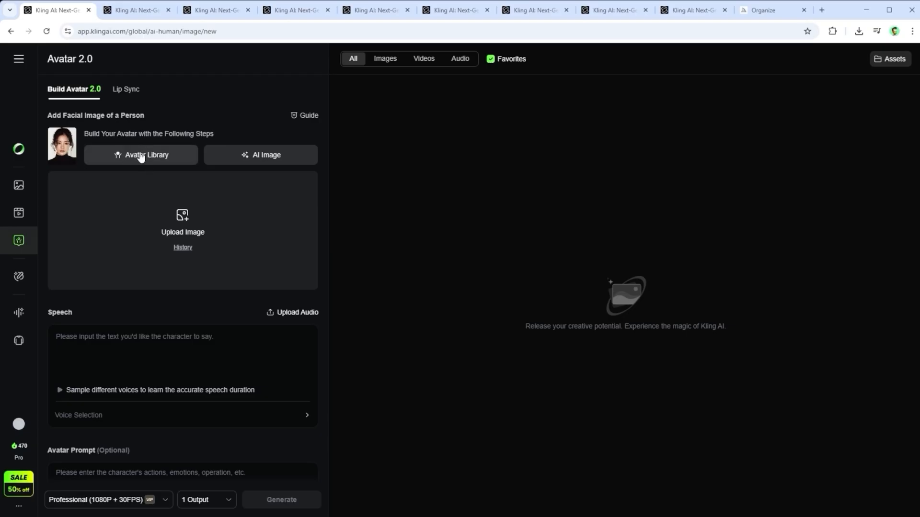
left_click(140, 156)
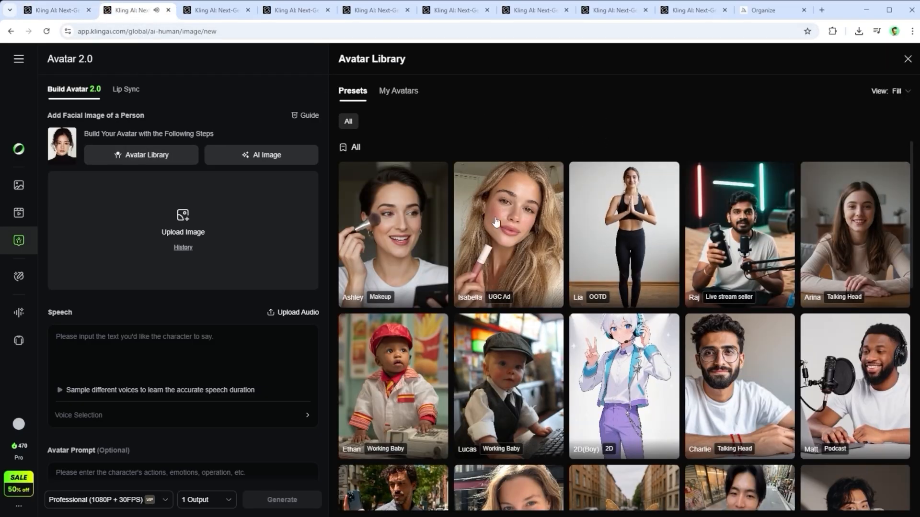
scroll(718, 321, "down", 3)
scroll(718, 320, "down", 3)
scroll(718, 320, "up", 7)
left_click(216, 11)
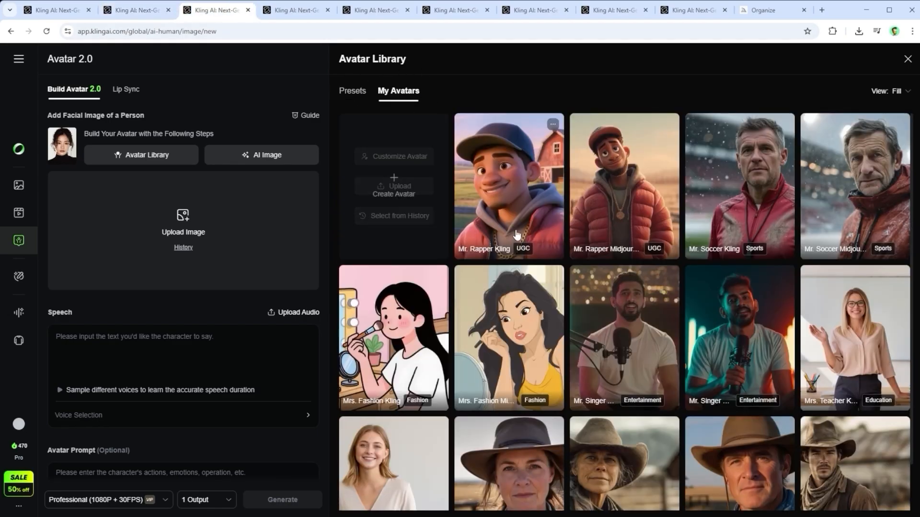
scroll(569, 235, "down", 1)
scroll(573, 265, "up", 1)
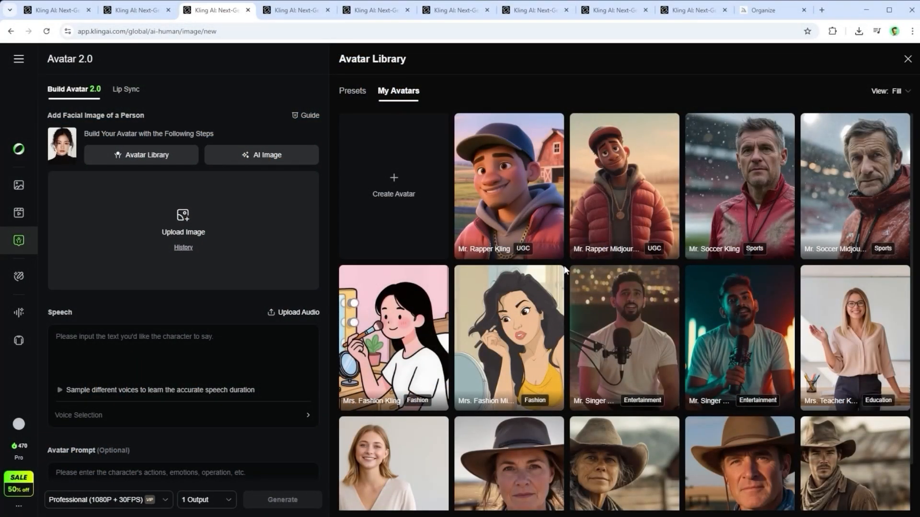
Create a custom avatar from an upload of the desert warrior picture and assign it the custom use case Game
mouse_move(424, 201)
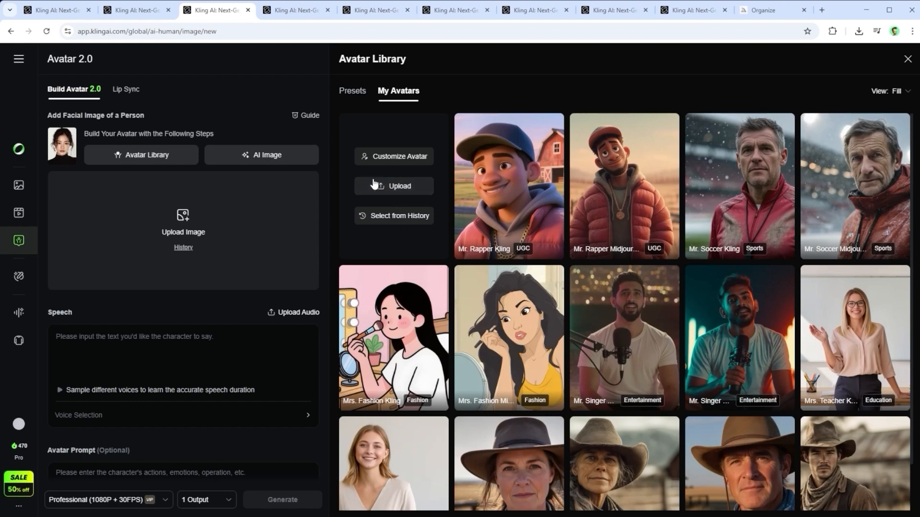
left_click(402, 188)
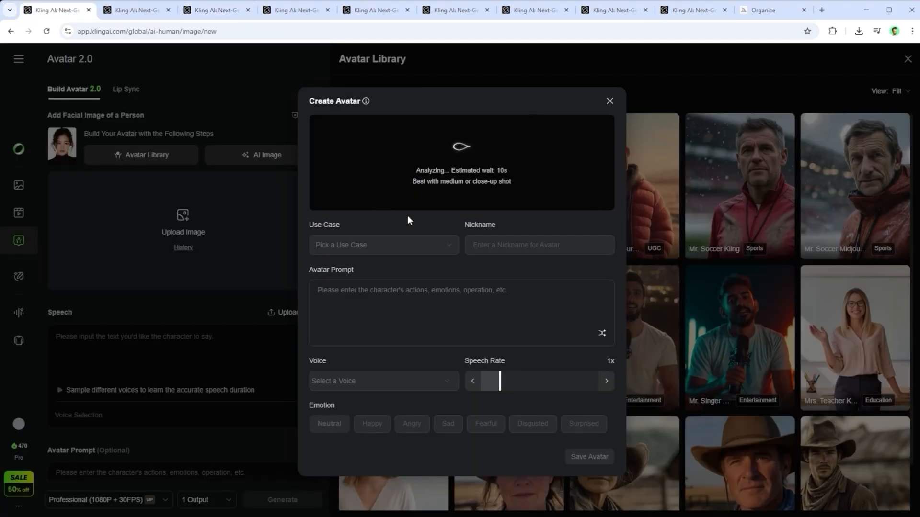
left_click(138, 12)
left_click(400, 246)
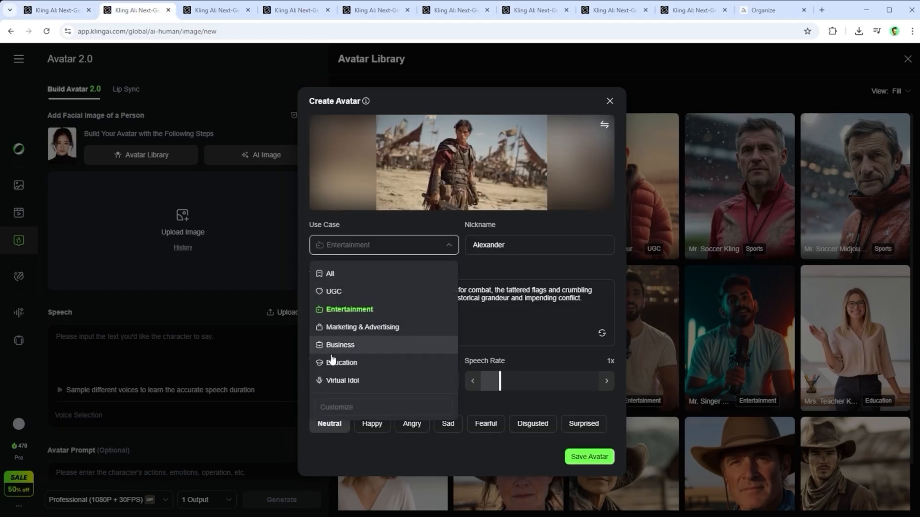
left_click(336, 406)
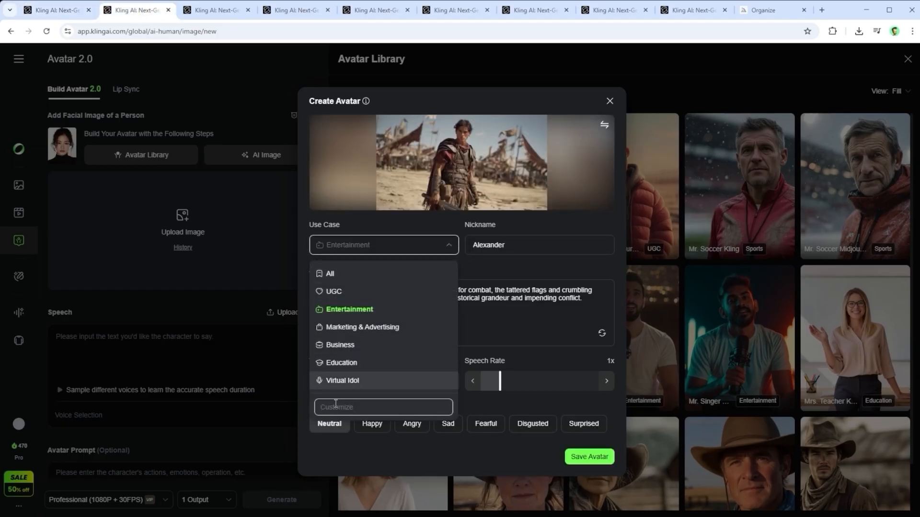
type("Game")
key("Return")
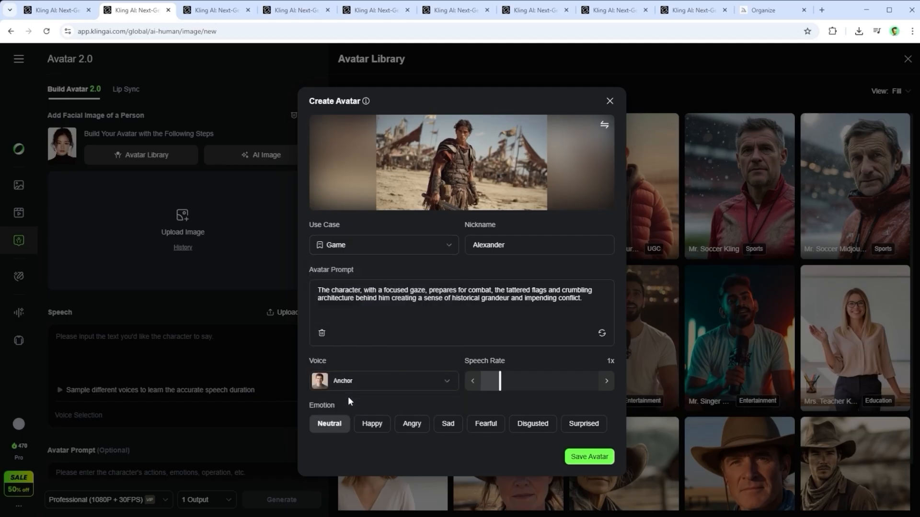
Replace the warrior avatar's suggested nickname with "Enter Name"
double_click(516, 244)
type("Enter ")
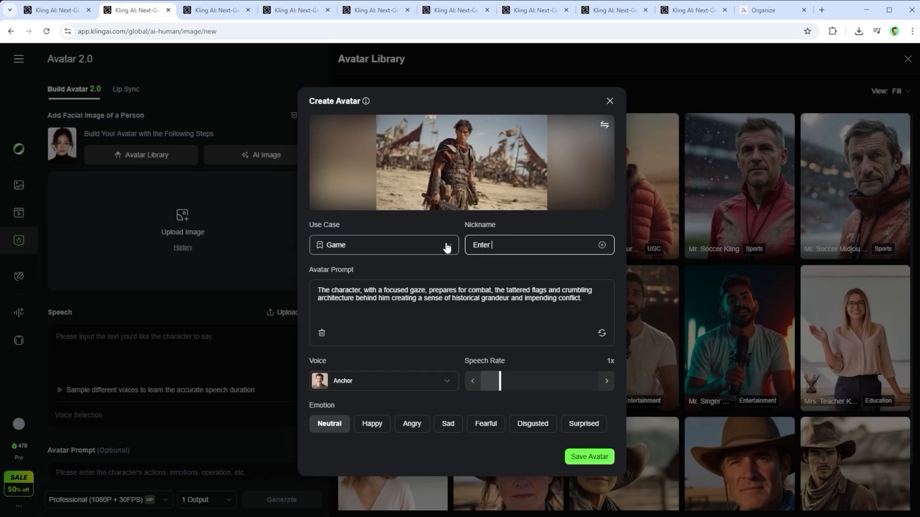
type("Name")
Append the text "Enter Prompt" to the end of the warrior's avatar prompt
left_click(468, 311)
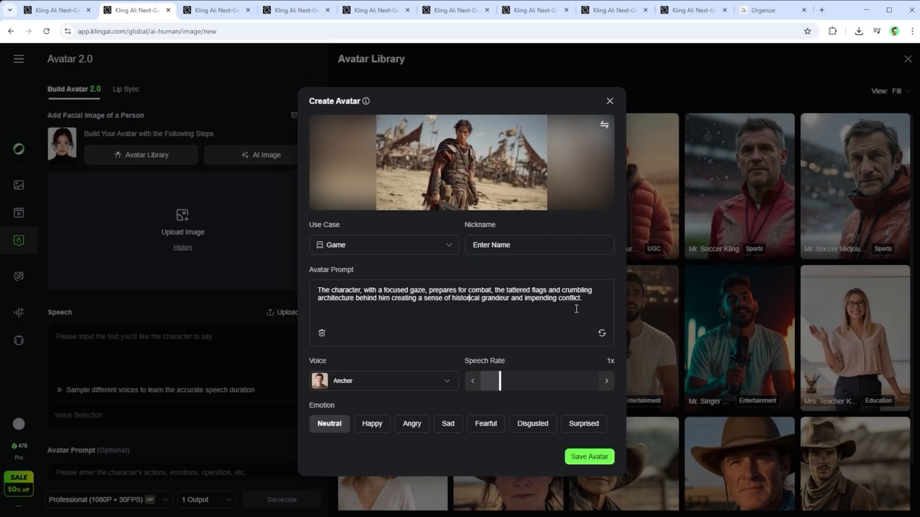
key("ctrl+a")
left_click(594, 301)
type("Enter Prompt")
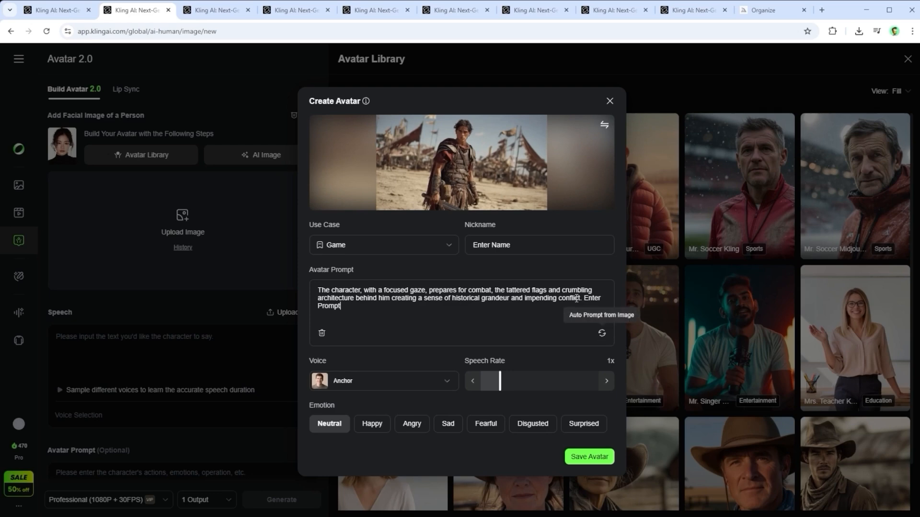
Regenerate the avatar prompt automatically from the warrior image, repeating until a prompt about preparing for combat is produced
left_click(602, 335)
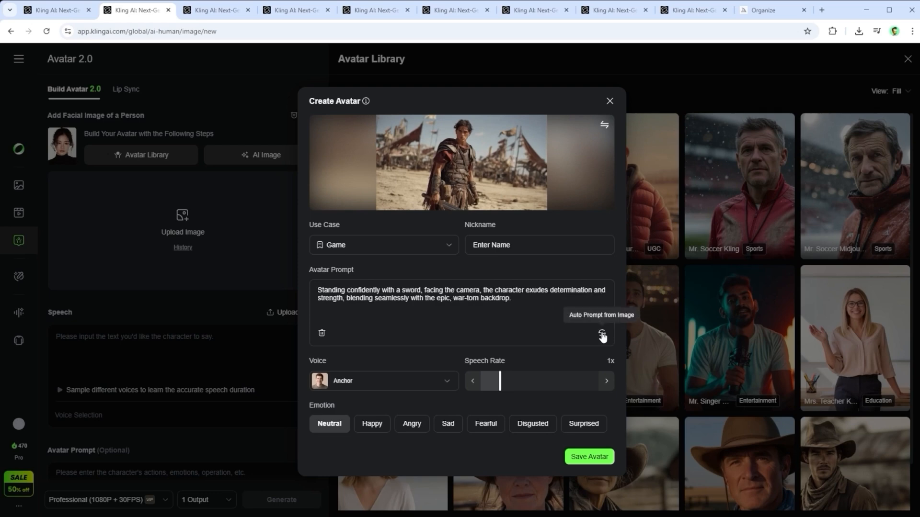
left_click(602, 336)
left_click(602, 334)
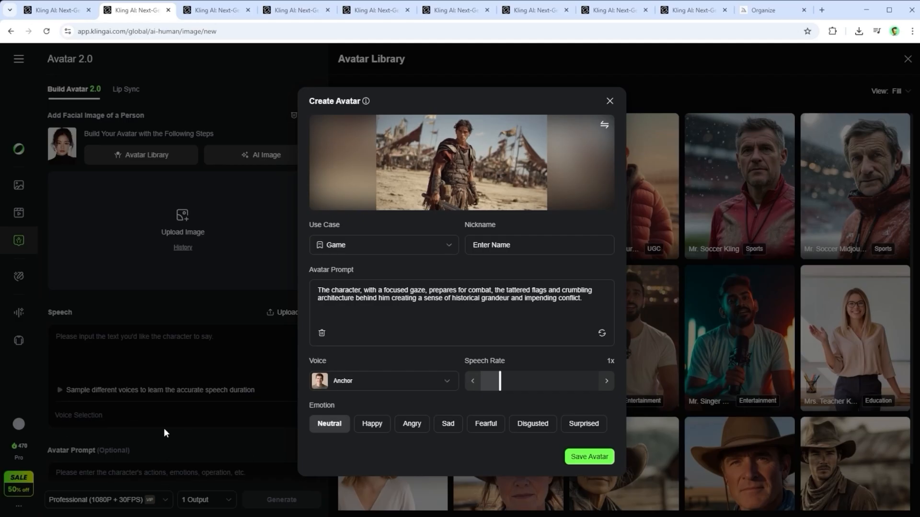
Examine the range of voices offered for the warrior avatar, keeping Anchor selected
left_click(405, 379)
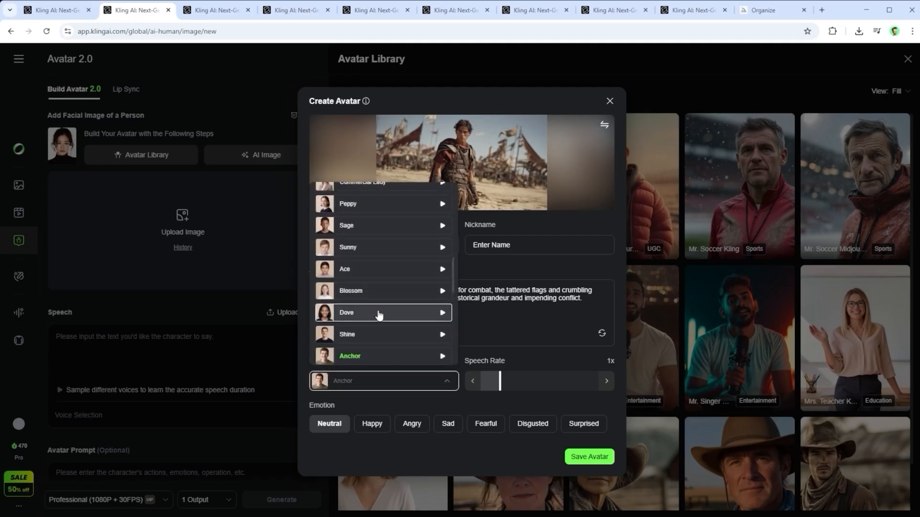
scroll(378, 312, "up", 2)
scroll(381, 314, "up", 5)
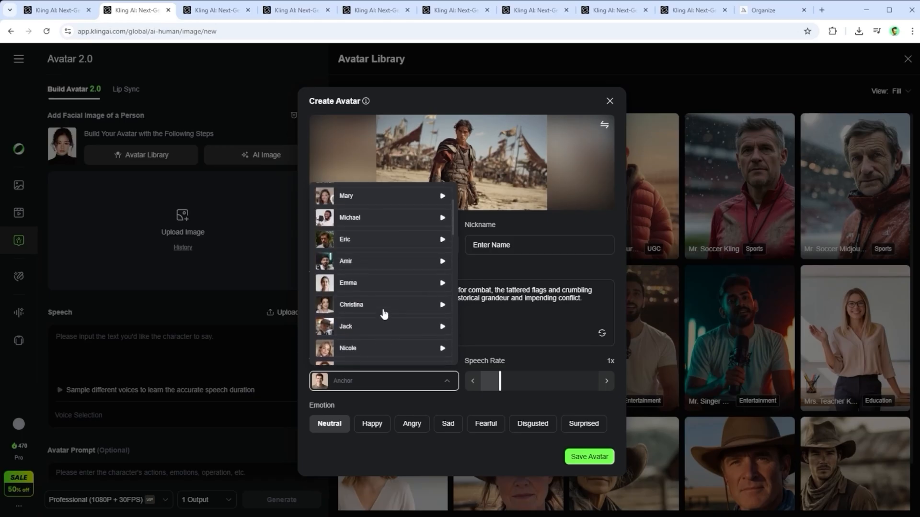
scroll(386, 312, "down", 2)
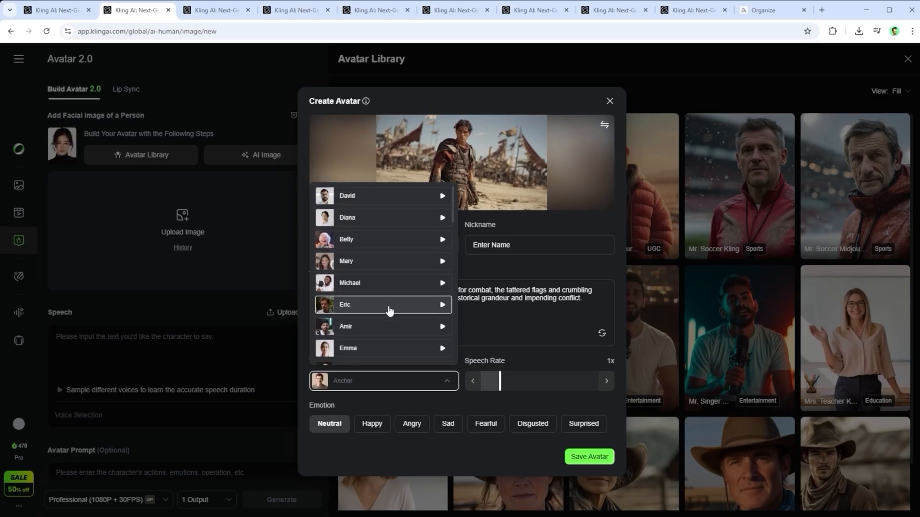
scroll(389, 312, "down", 5)
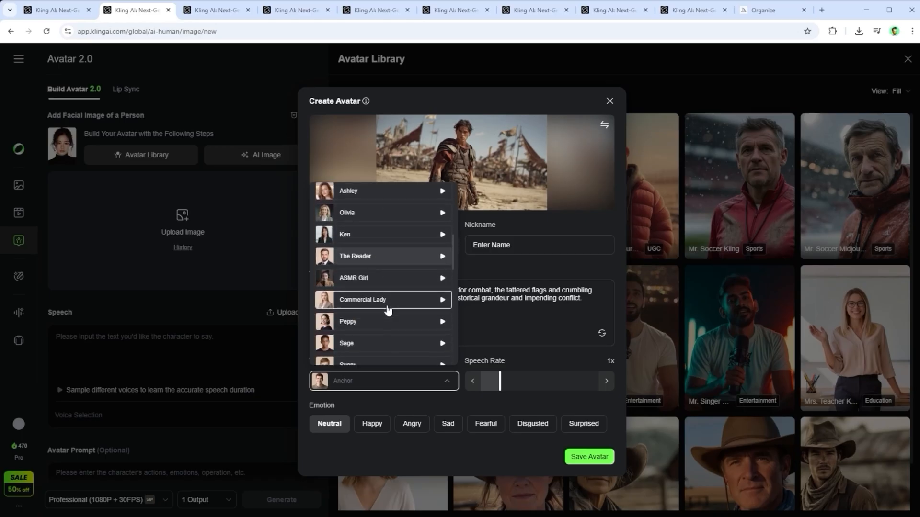
scroll(388, 313, "down", 1)
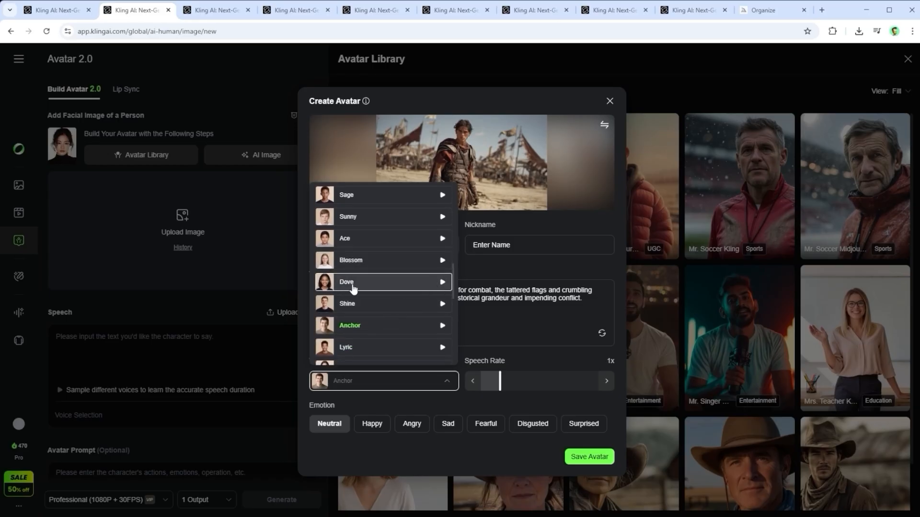
scroll(379, 312, "down", 2)
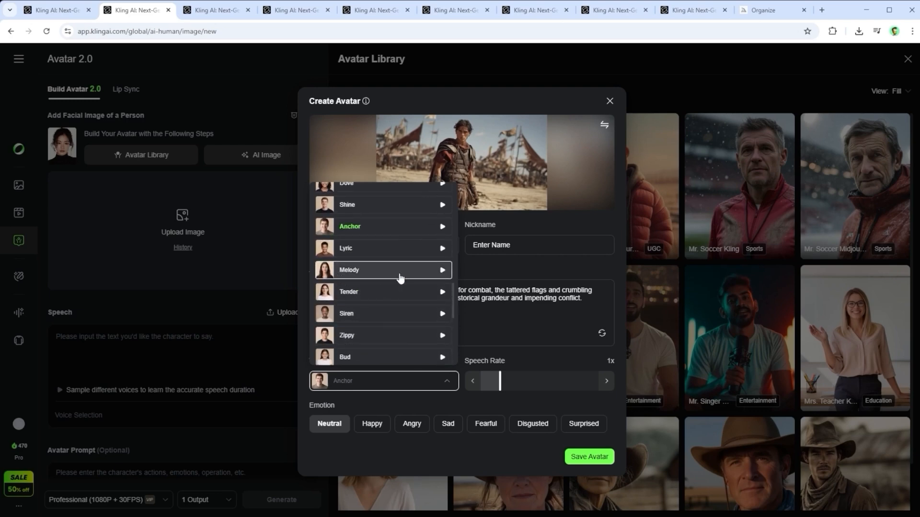
left_click(412, 398)
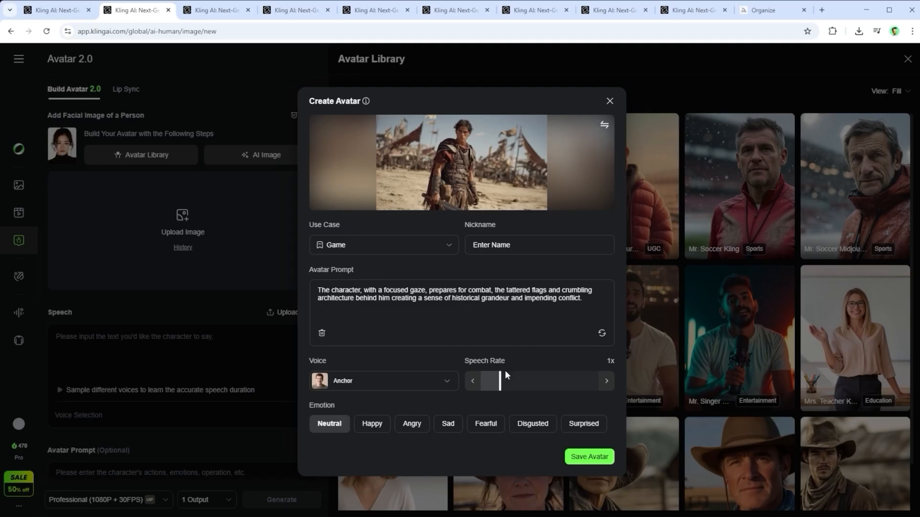
Set the warrior avatar's emotion to Sad with a 1x speech rate, and save the avatar
mouse_move(499, 379)
left_mouse_down()
mouse_move(462, 380)
mouse_move(651, 377)
mouse_move(502, 379)
left_mouse_up()
left_click(372, 425)
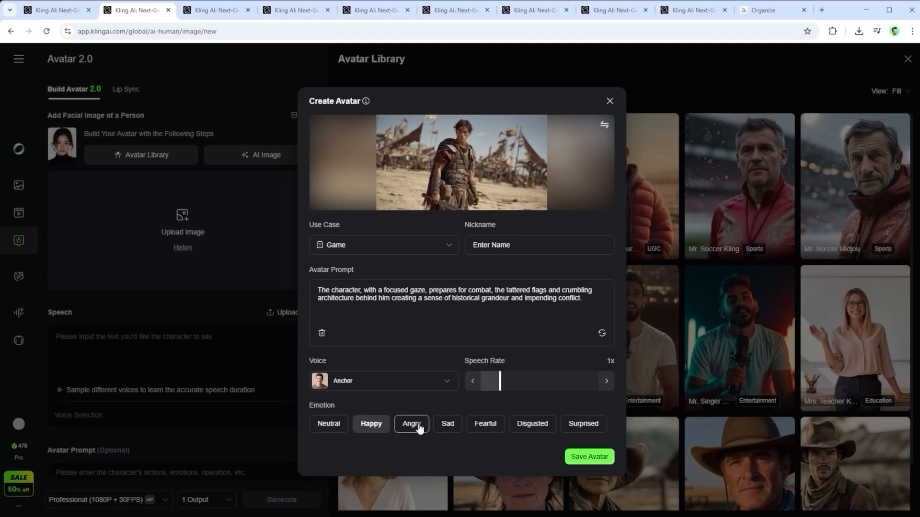
left_click(531, 426)
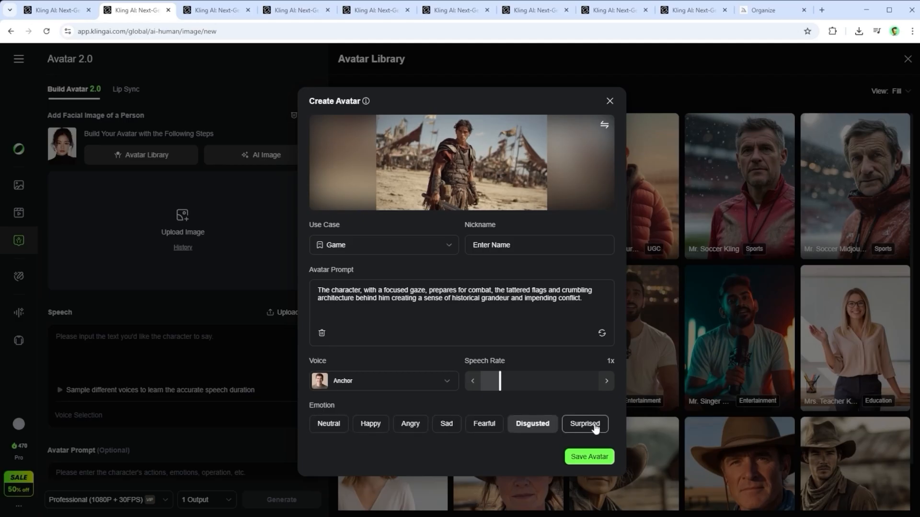
left_click(596, 427)
left_click(446, 425)
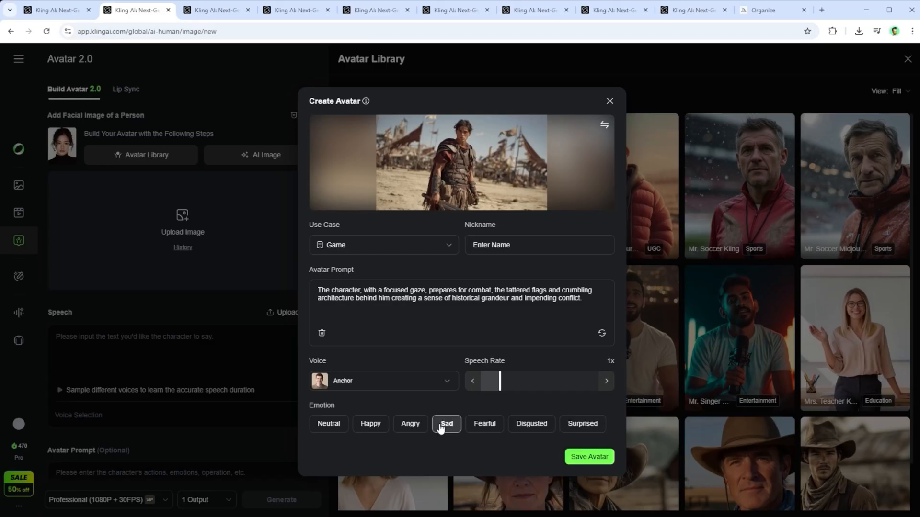
left_click(592, 459)
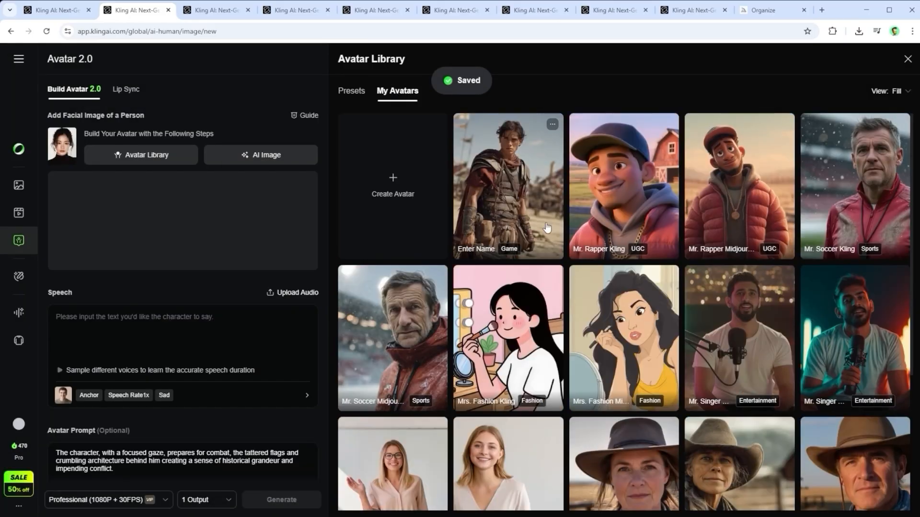
Load the newly saved warrior avatar from My Avatars, and remove it from the facial image area
left_click(481, 196)
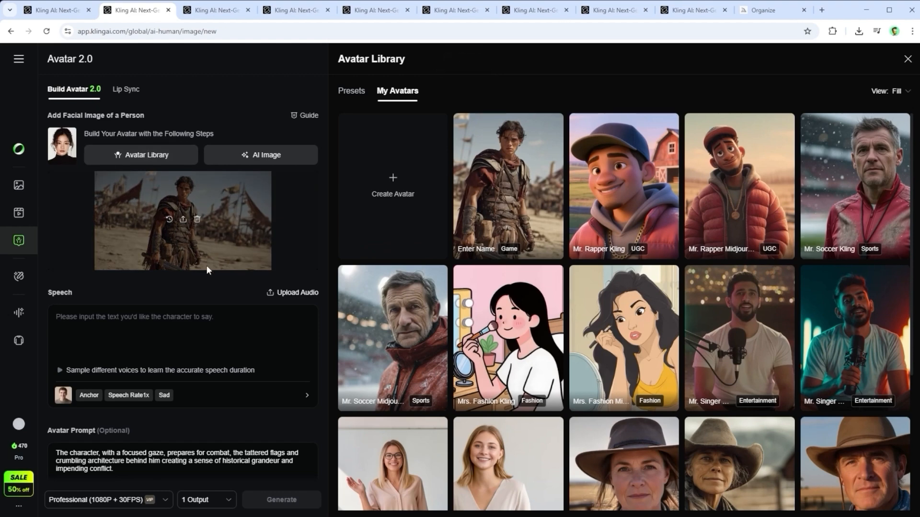
left_click(197, 225)
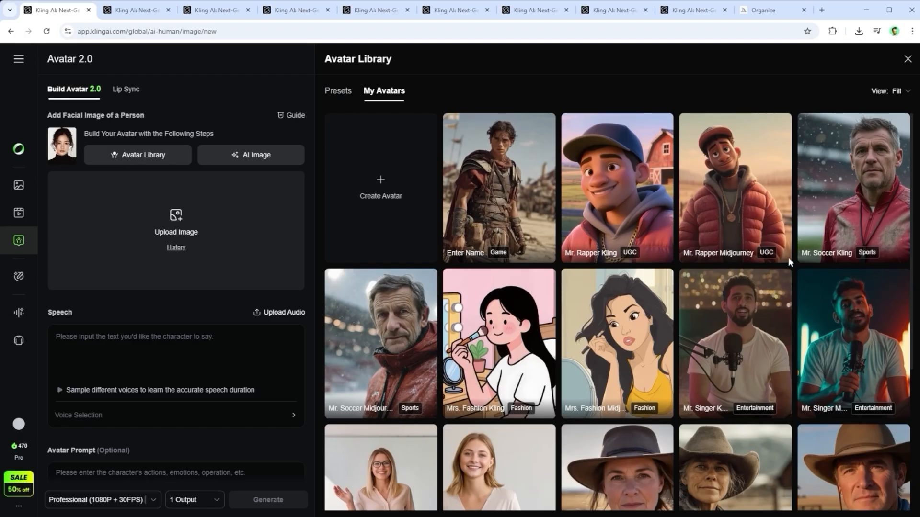
Open the saved Mr. Rapper Midjourney avatar for editing to review its settings
left_click(781, 125)
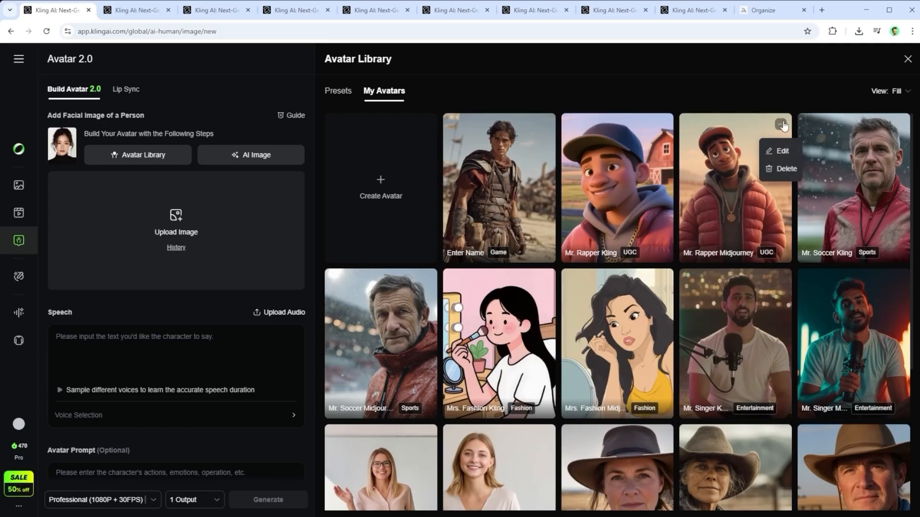
left_click(781, 152)
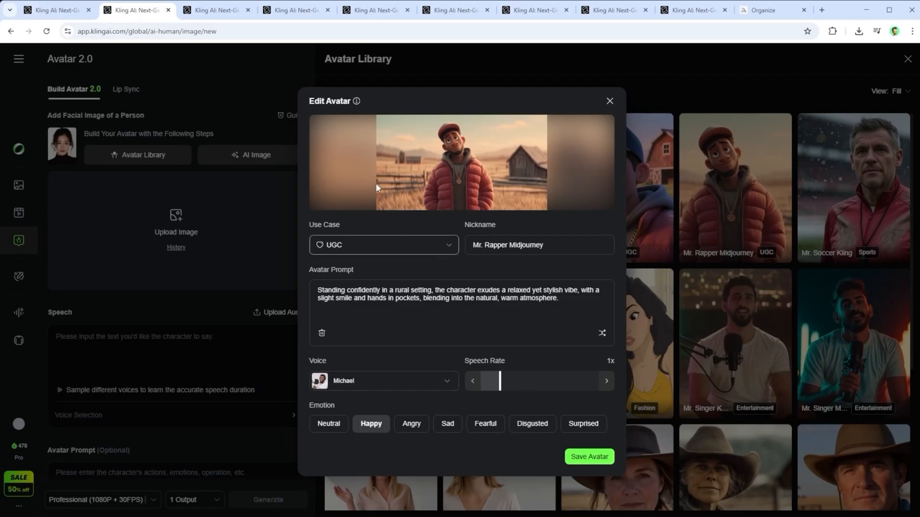
Use the Mr. Rapper Midjourney avatar as the facial image and supply the English football MP3 as its speech
left_click(200, 9)
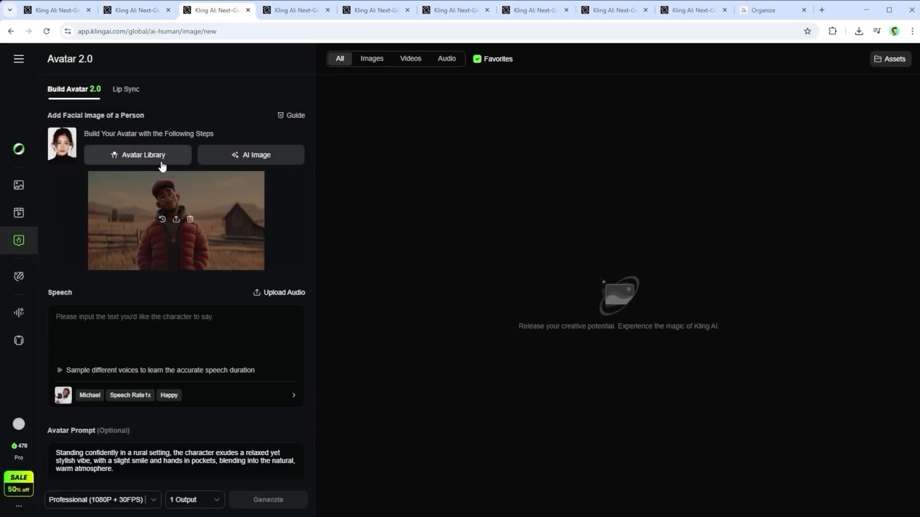
mouse_move(300, 207)
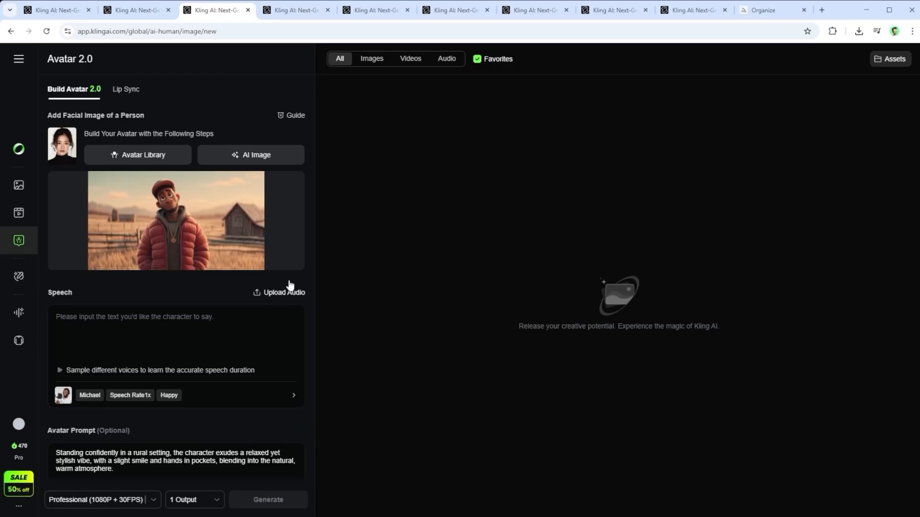
left_click(288, 10)
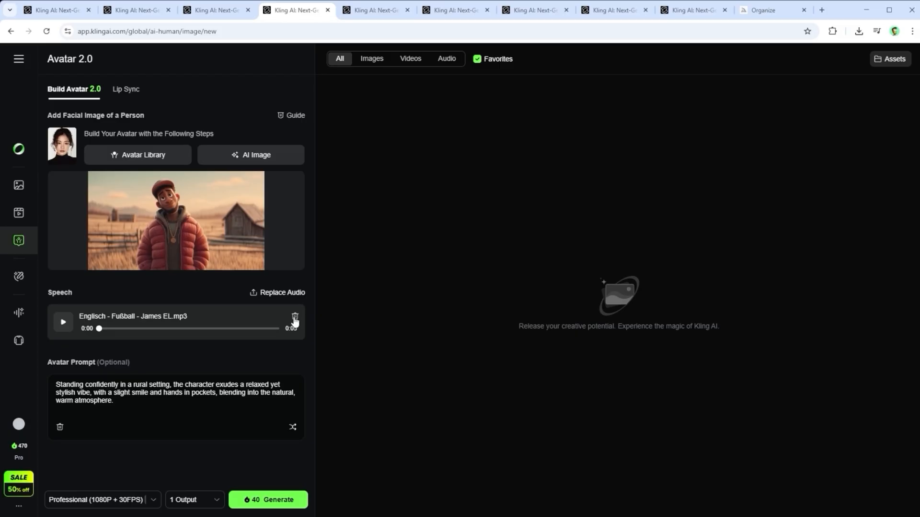
Switch the rapper avatar's speech from audio to written text and enter "Enter your text here [...]"
left_click(376, 10)
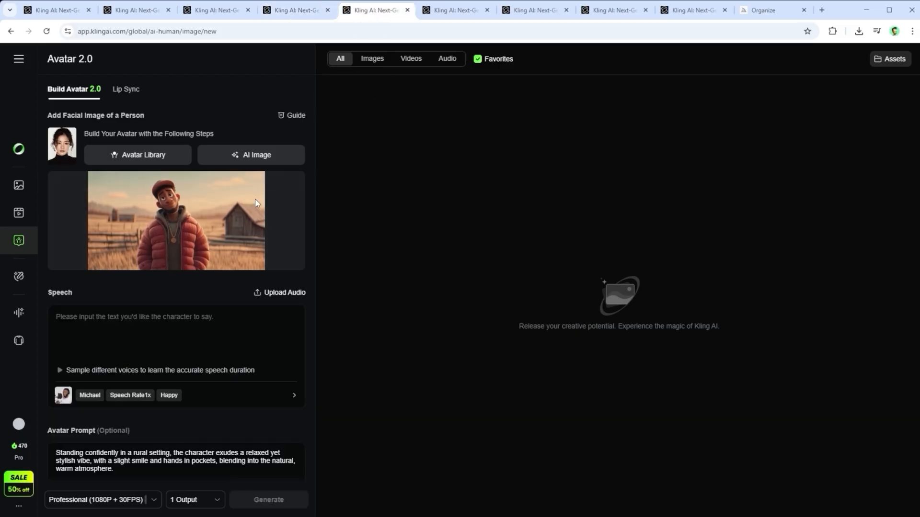
type("Enter your text here [...]")
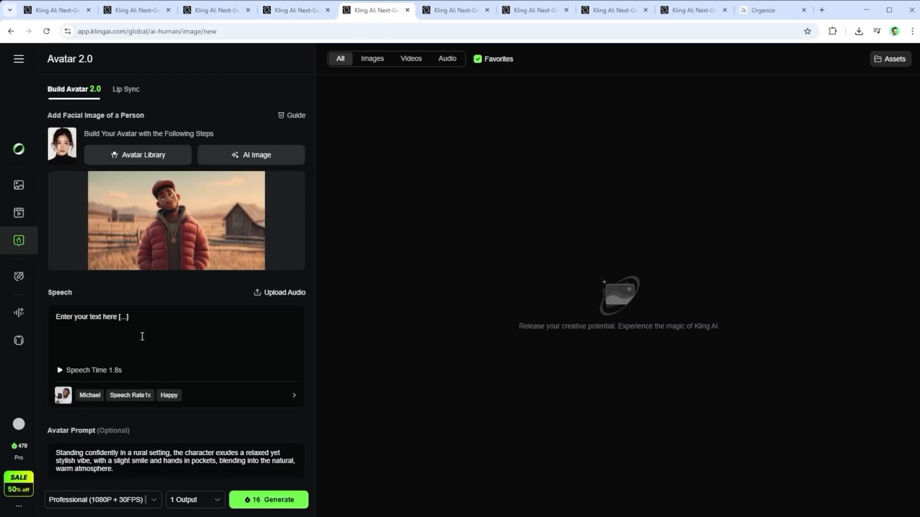
left_click_drag(148, 318, 46, 317)
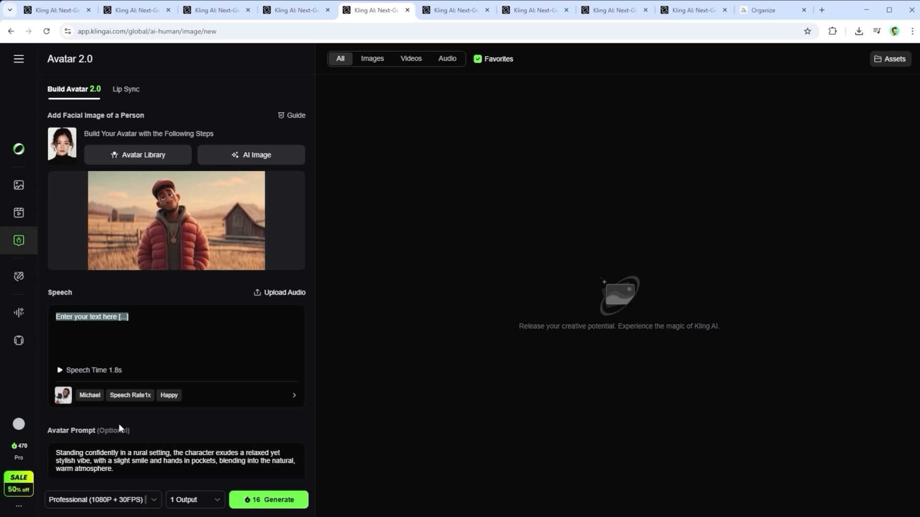
left_click(149, 354)
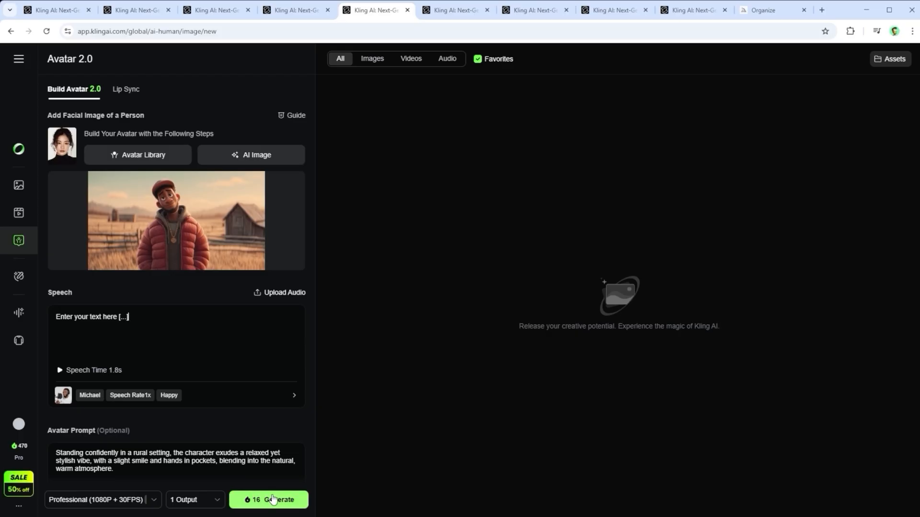
Change the voice for the rapper avatar's speech to Olivia
left_click(293, 399)
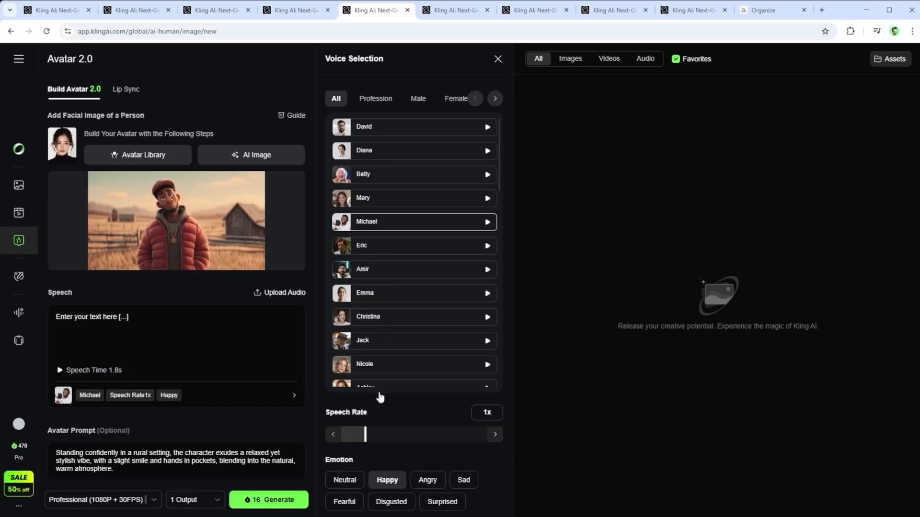
scroll(396, 284, "down", 5)
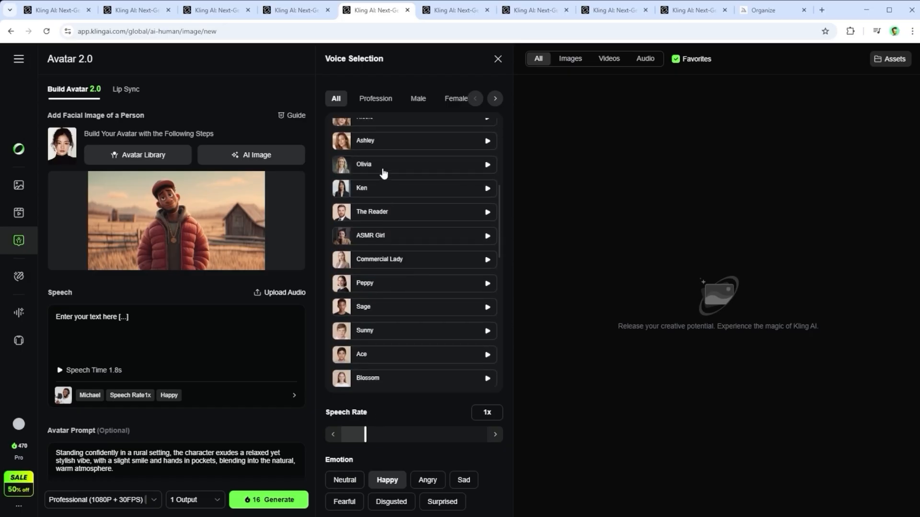
left_click(383, 171)
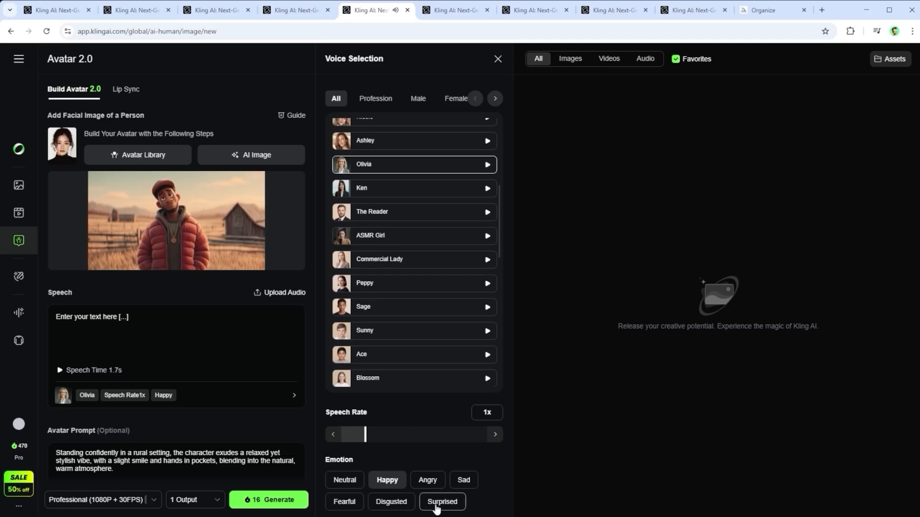
Try the Angry and Fearful emotions for the Olivia voice, settle on Disgusted, and close the voice selection
left_click(431, 483)
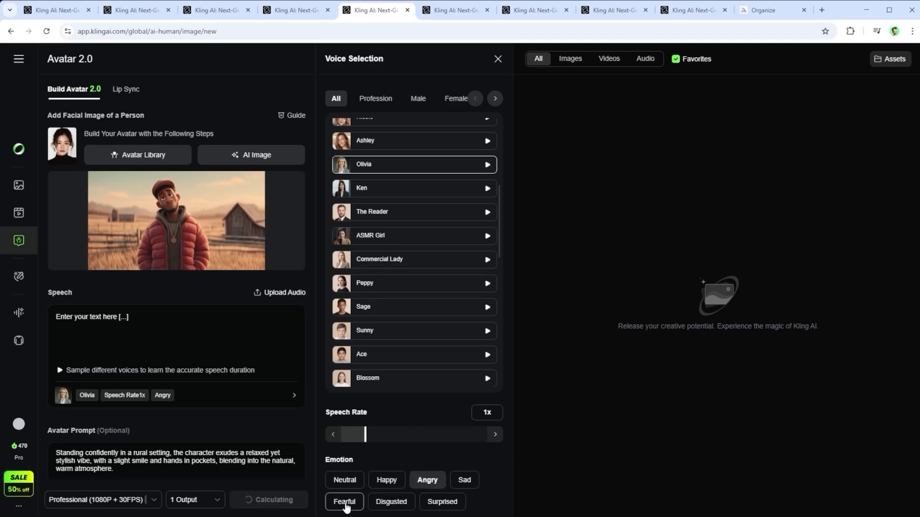
left_click(345, 502)
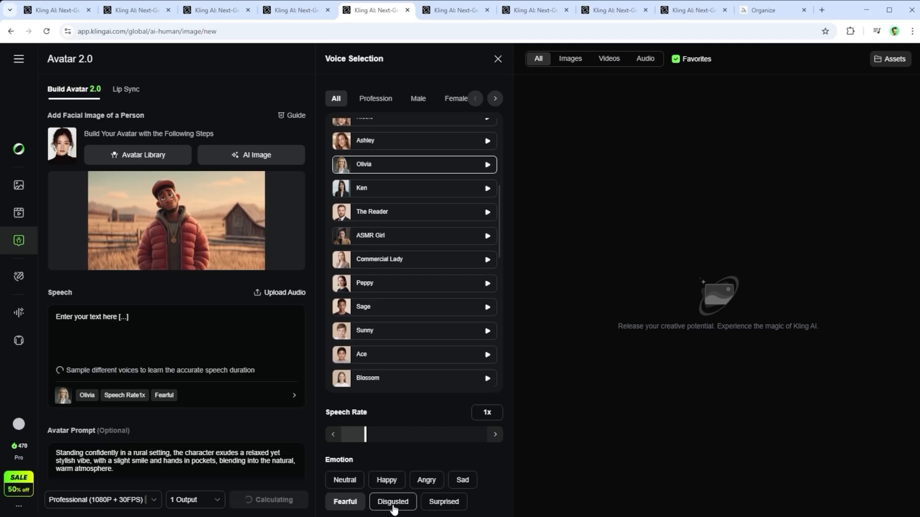
left_click(392, 503)
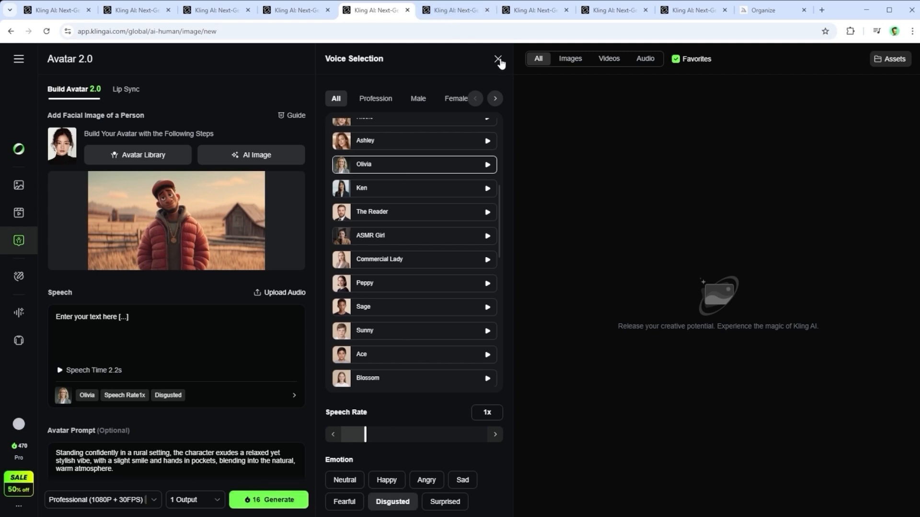
left_click(499, 60)
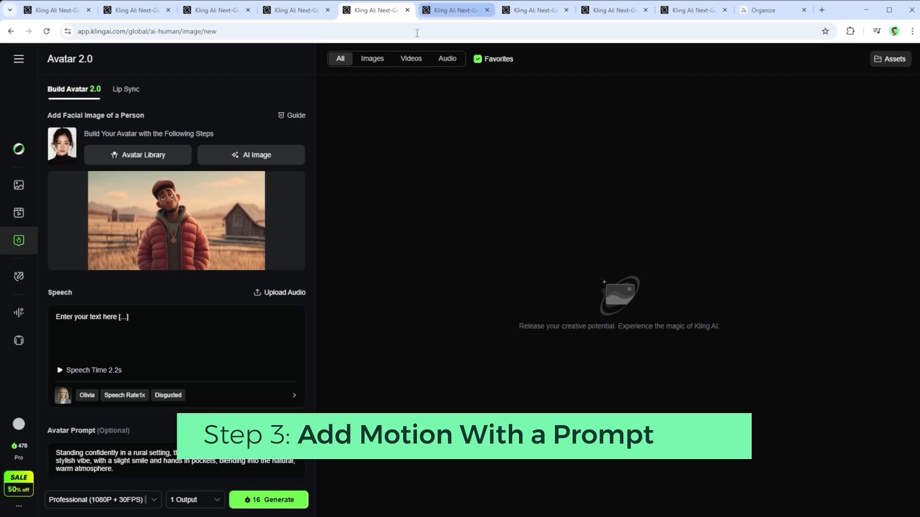
Replace the rapper avatar's existing prompt with "Enter your text here [...]"
scroll(237, 368, "down", 1)
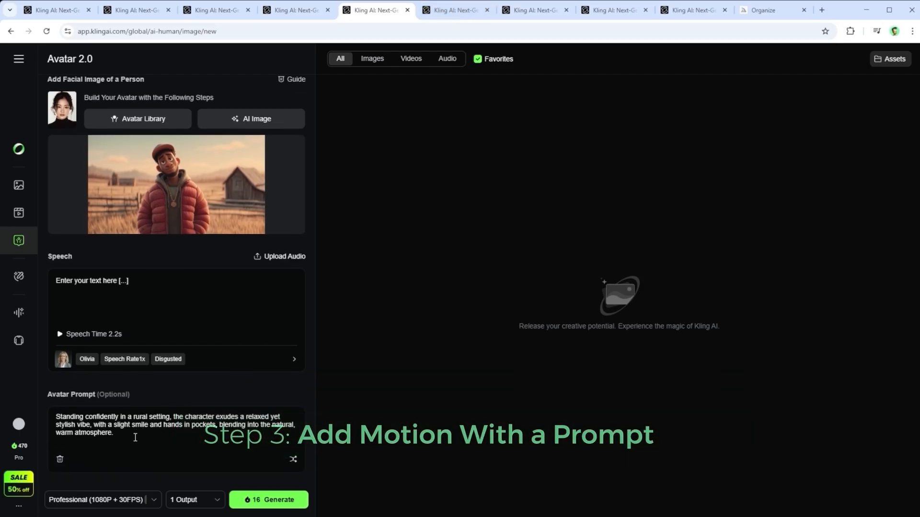
triple_click(135, 438)
left_click(162, 442)
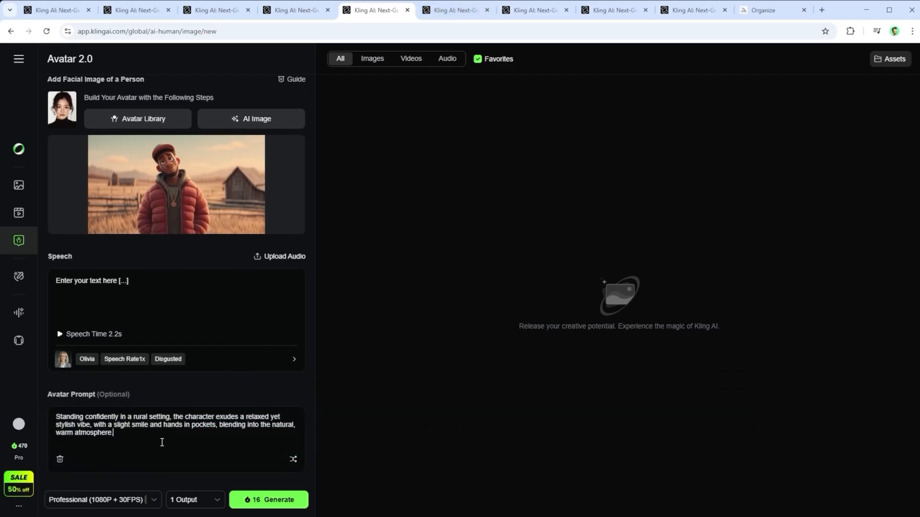
left_click_drag(134, 440, 47, 421)
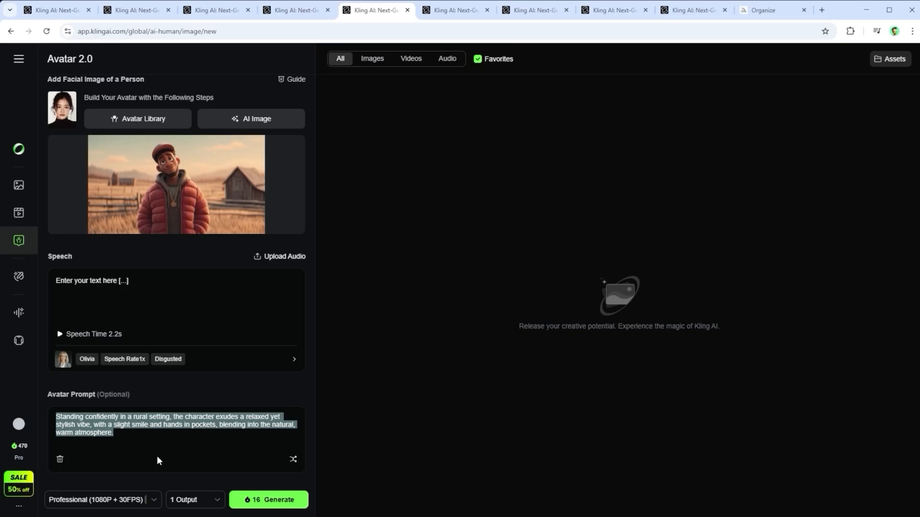
key("BackSpace")
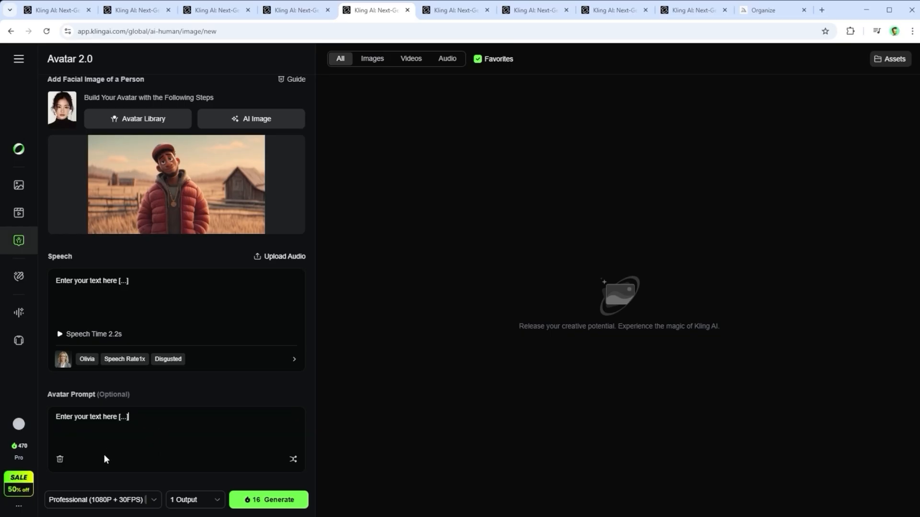
Clear the avatar prompt and fill it with the suggested prompt about a person talking with relaxed movements and a stationary camera
left_click(58, 461)
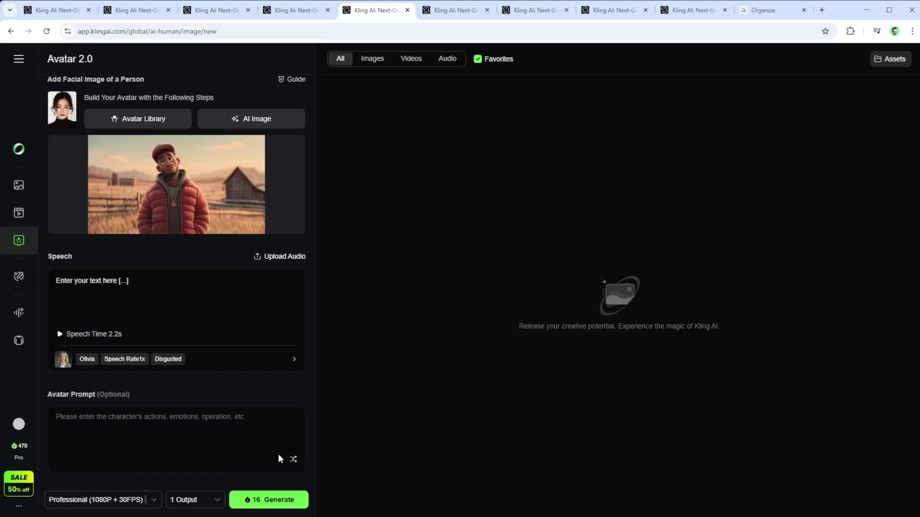
left_click(292, 461)
left_click(293, 461)
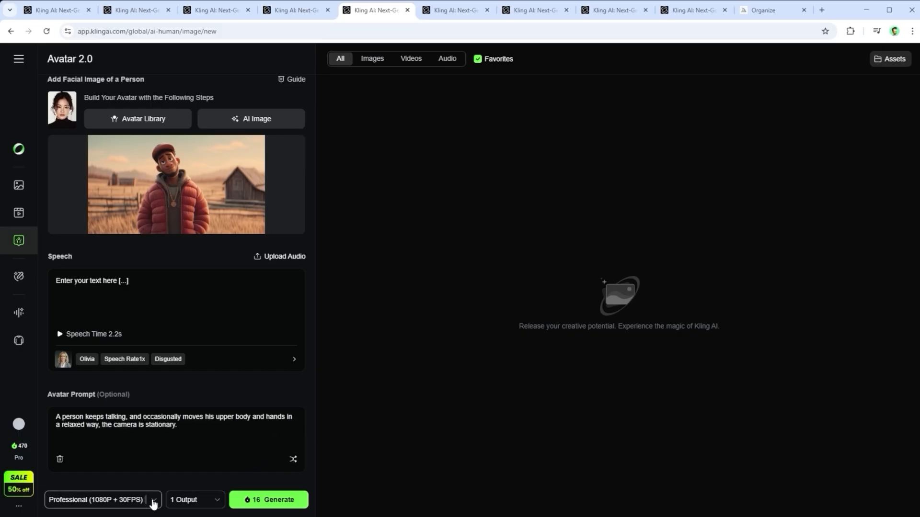
Check the available quality modes and output counts for generating the avatar video
left_click(152, 501)
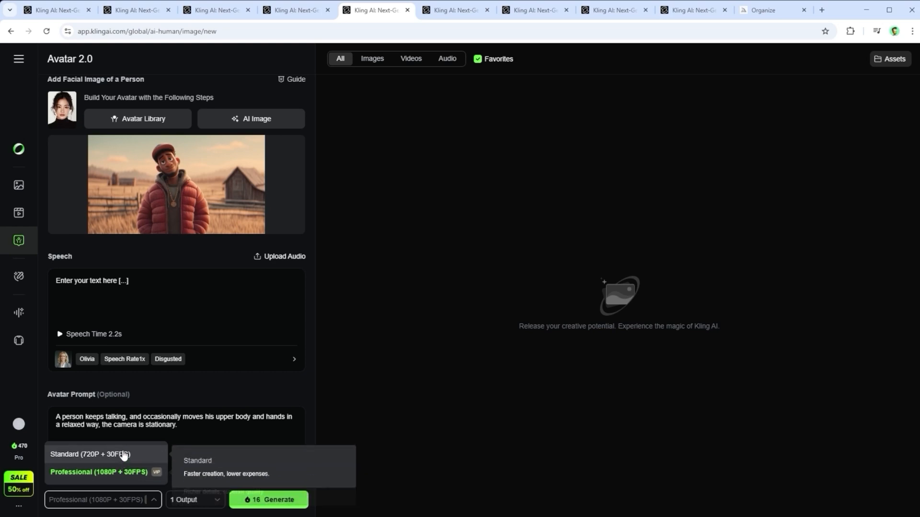
left_click(235, 435)
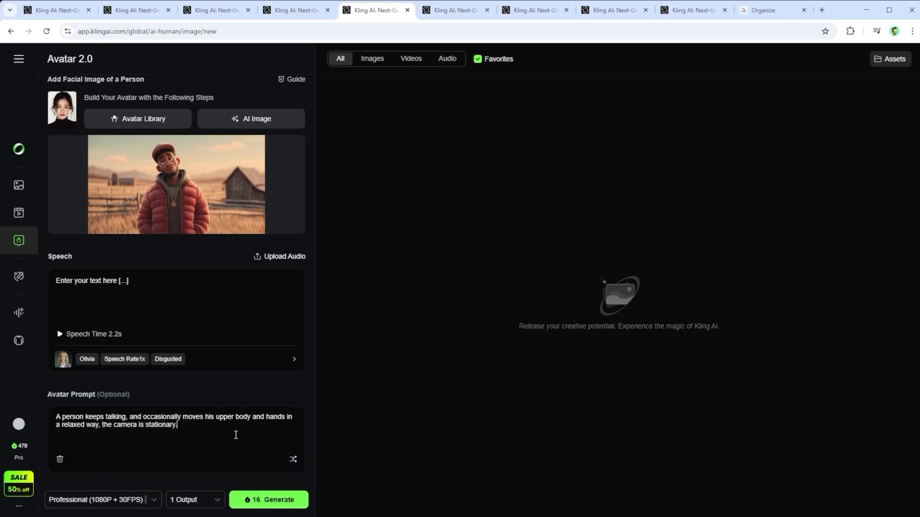
left_click(211, 501)
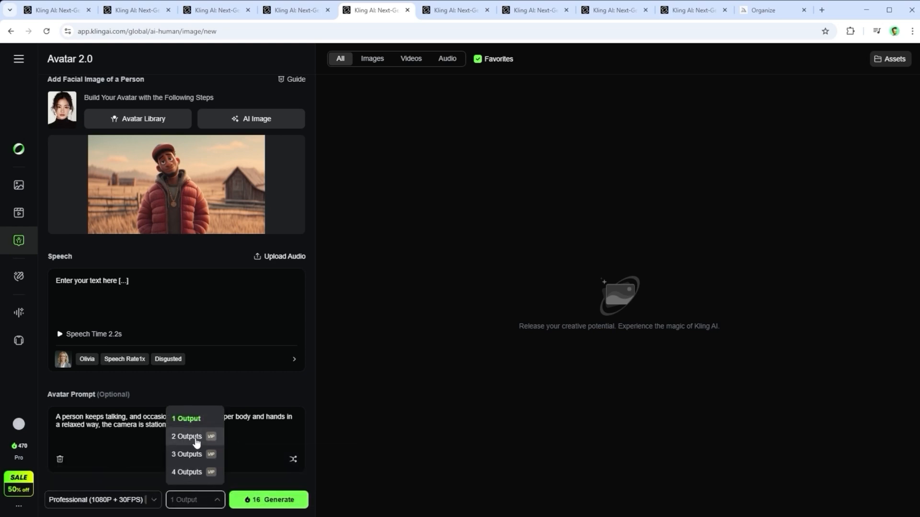
left_click(250, 457)
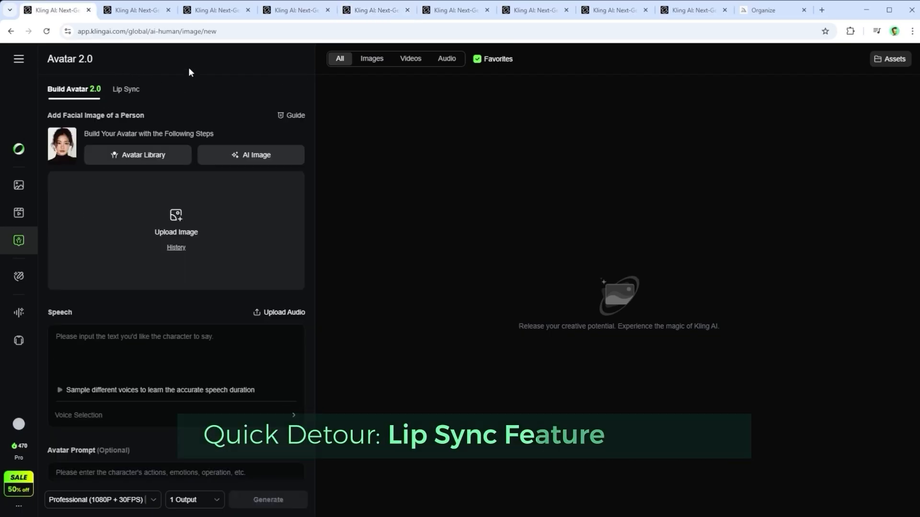
In the Lip Sync editor for the wide-hatted man's video, give Character 1 the speech "Enter your text here [...]" with the Angry emotion
left_click(130, 10)
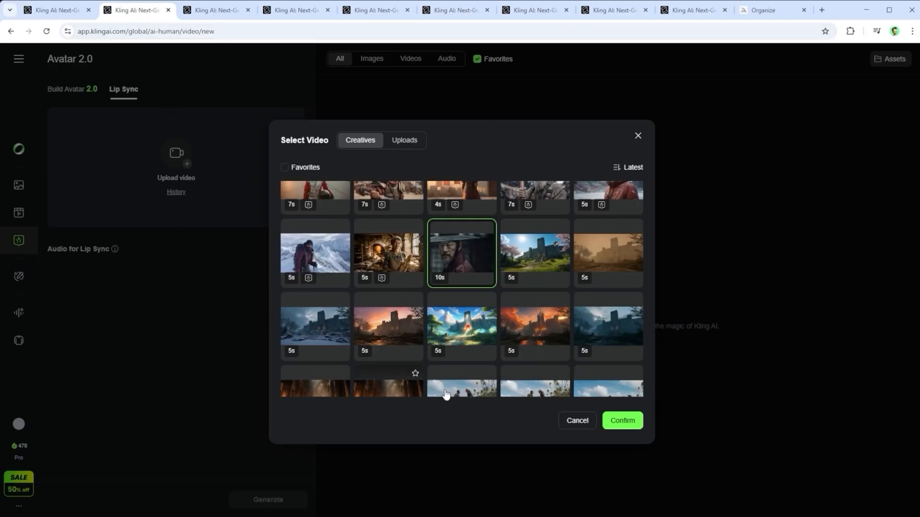
left_click(214, 14)
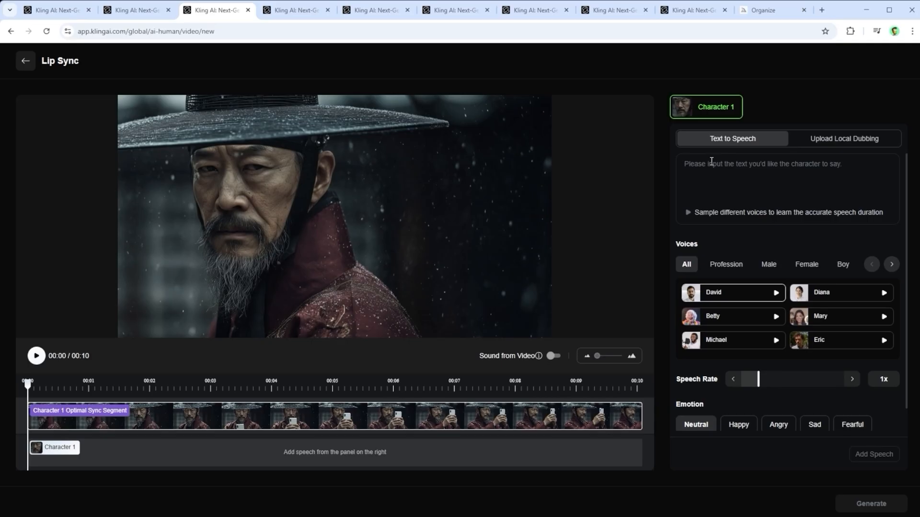
type("Enter your text here [...]")
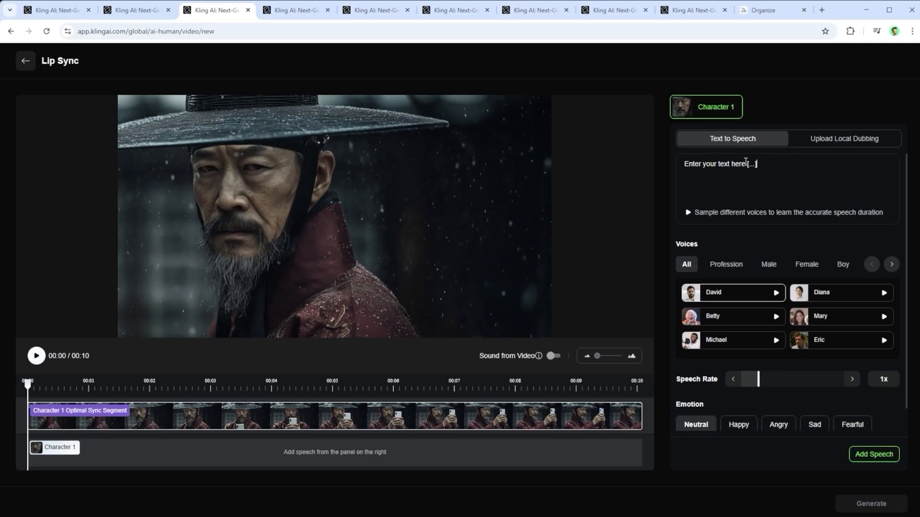
key("ctrl+a")
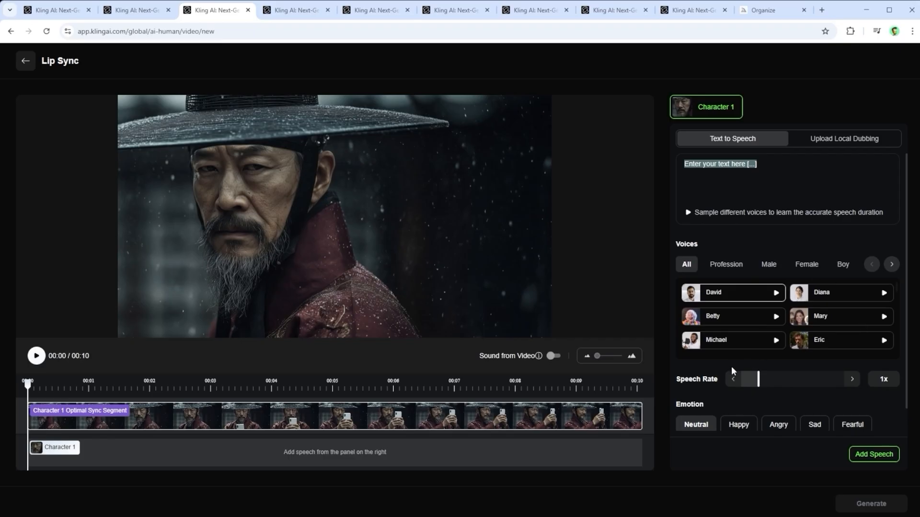
left_click(771, 426)
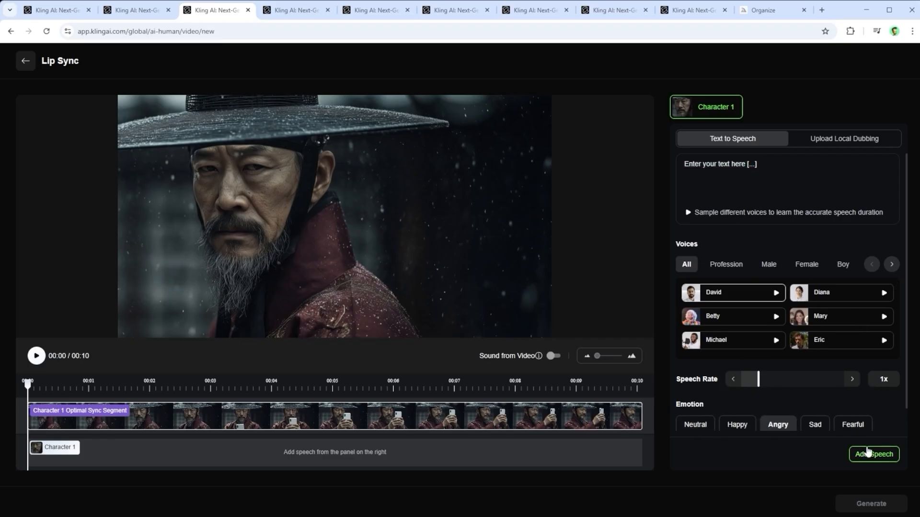
In the Lip Sync project with speech already added, shift Character 1's speech clip forward along the timeline
left_click(297, 12)
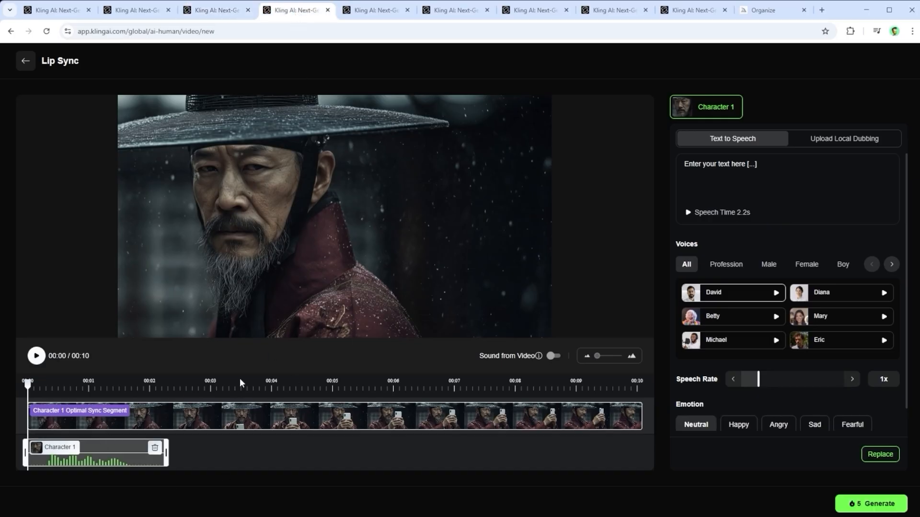
left_click_drag(117, 441, 449, 440)
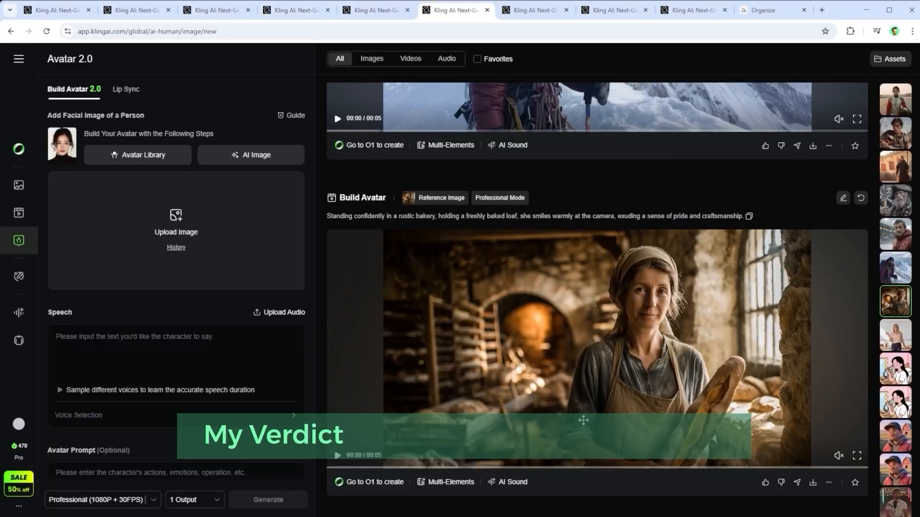
Examine the generated avatar videos in the creation history, going from the baker up to the racing driver
mouse_move(672, 431)
scroll(673, 430, "up", 6)
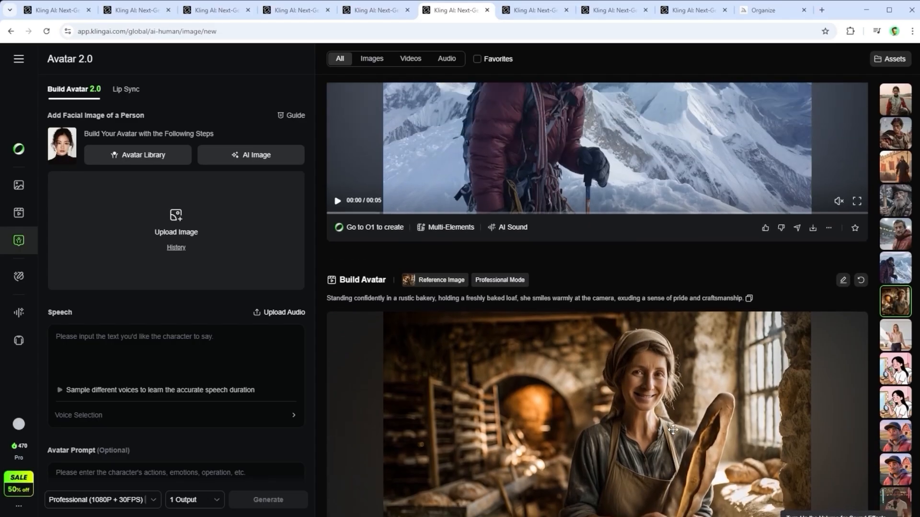
scroll(674, 434, "up", 2)
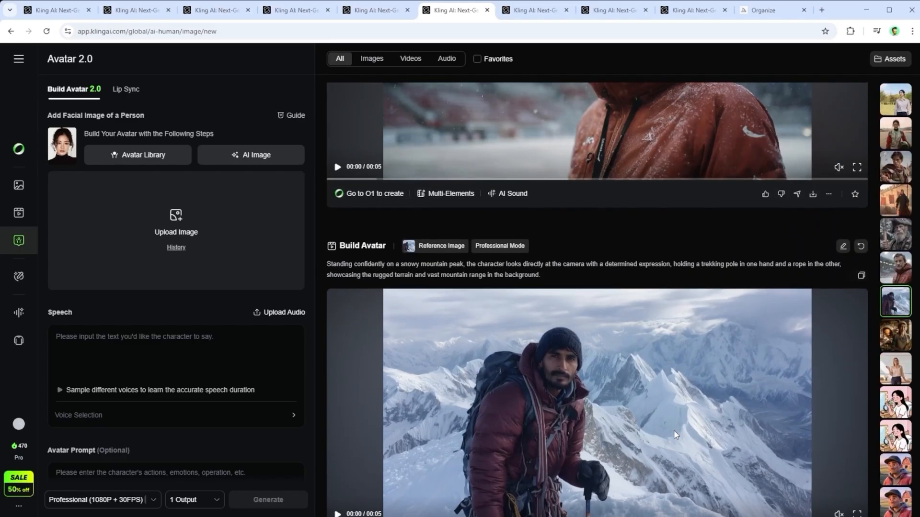
scroll(674, 434, "up", 4)
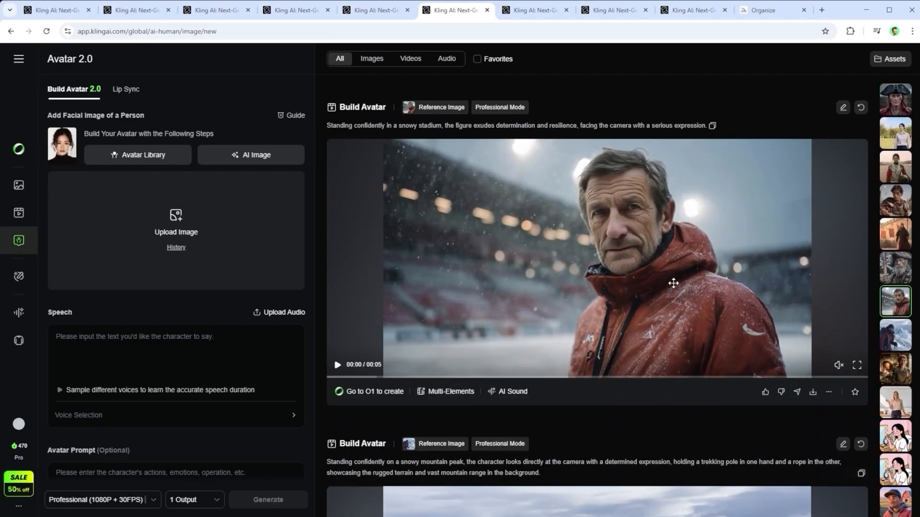
scroll(673, 283, "up", 7)
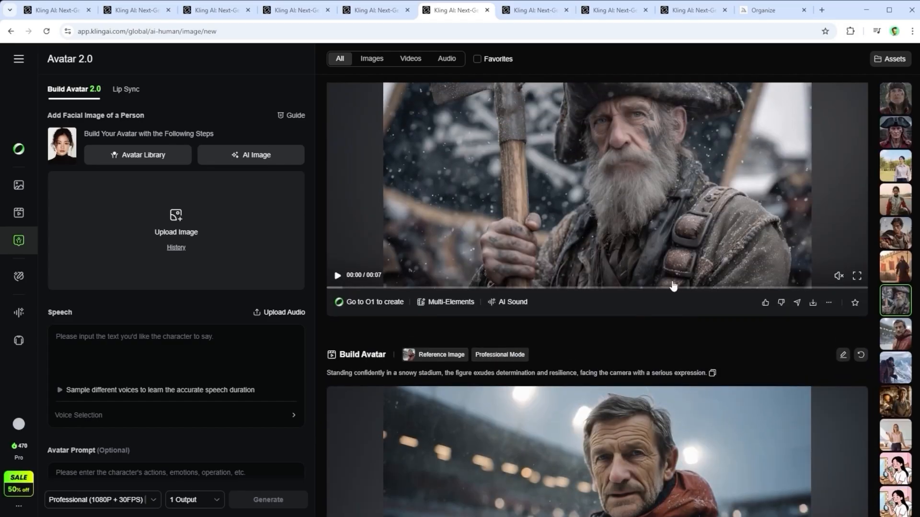
scroll(671, 285, "up", 8)
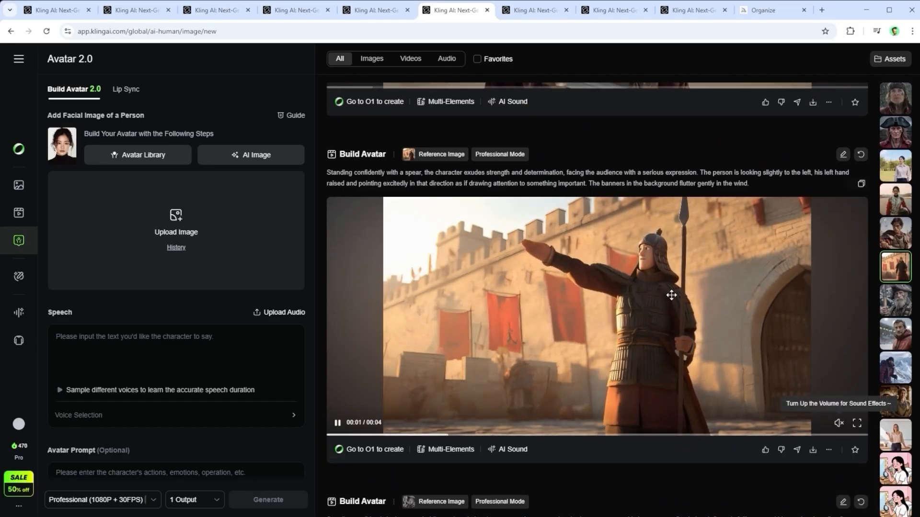
scroll(671, 294, "up", 3)
scroll(671, 296, "up", 3)
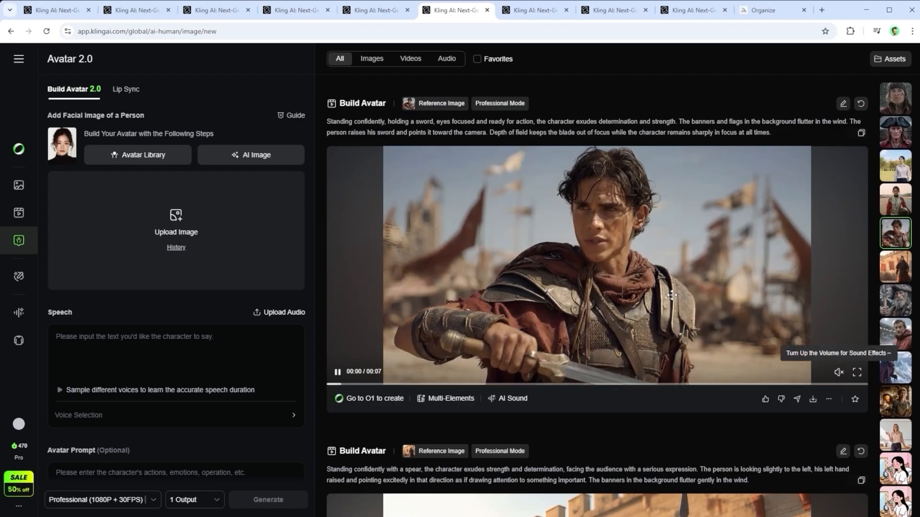
scroll(672, 295, "up", 5)
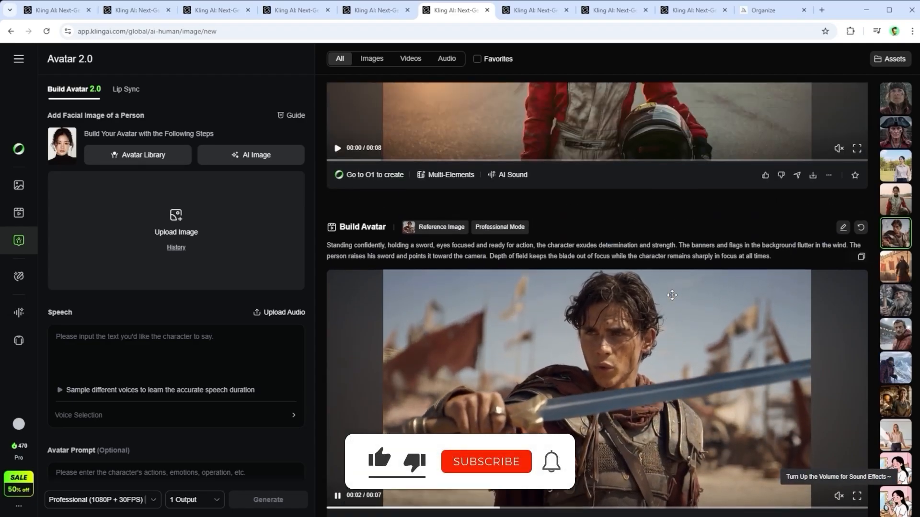
scroll(673, 299, "up", 2)
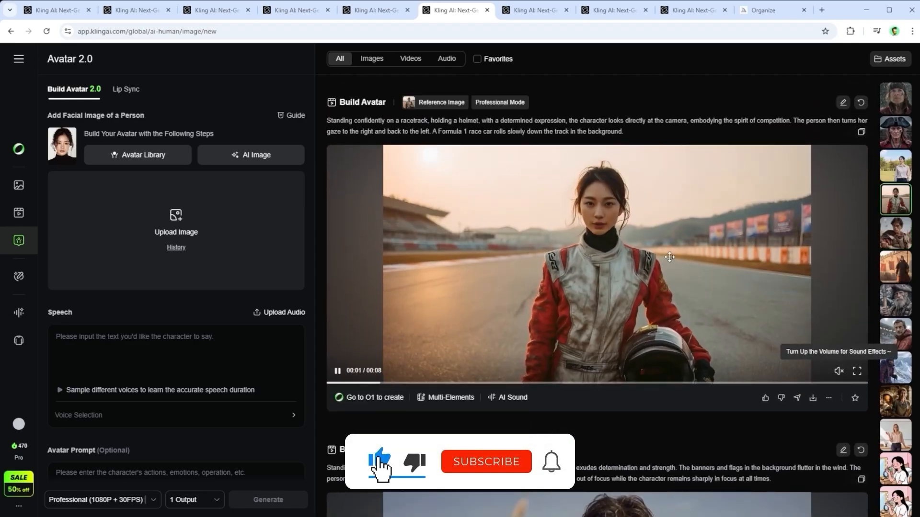